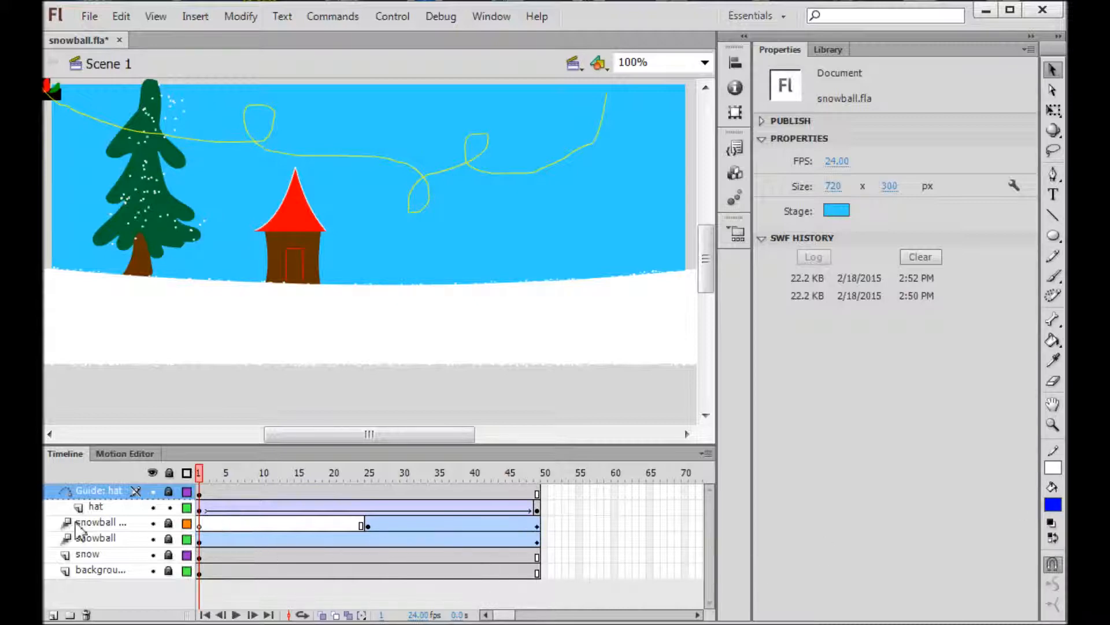
Play the existing animation, and add a new layer named "text" above the hat's guide layer
key("Return")
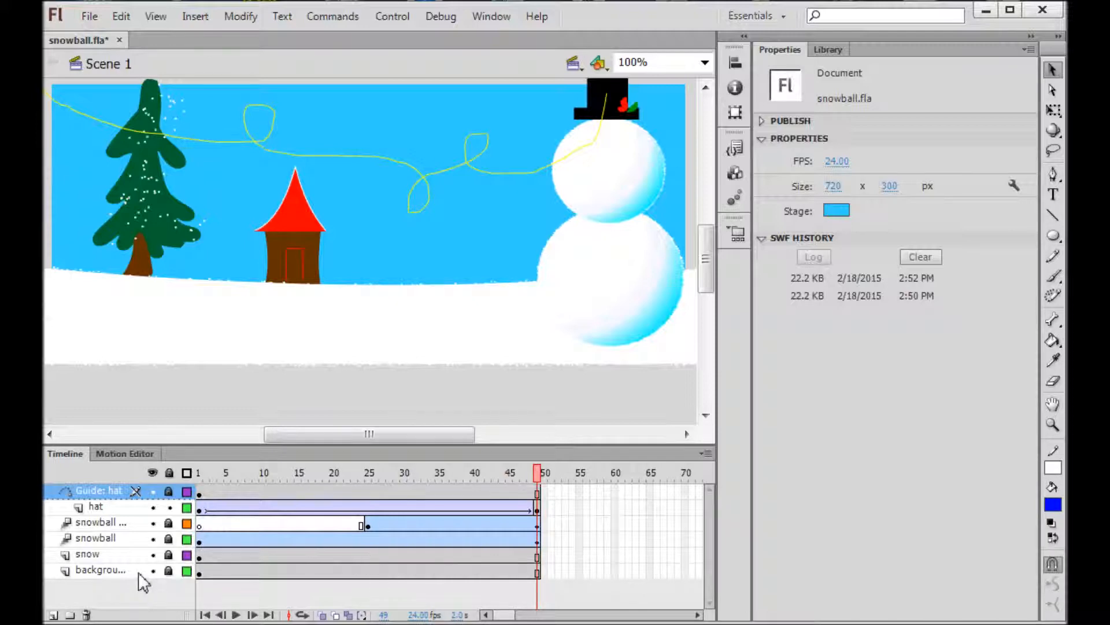
left_click(95, 506)
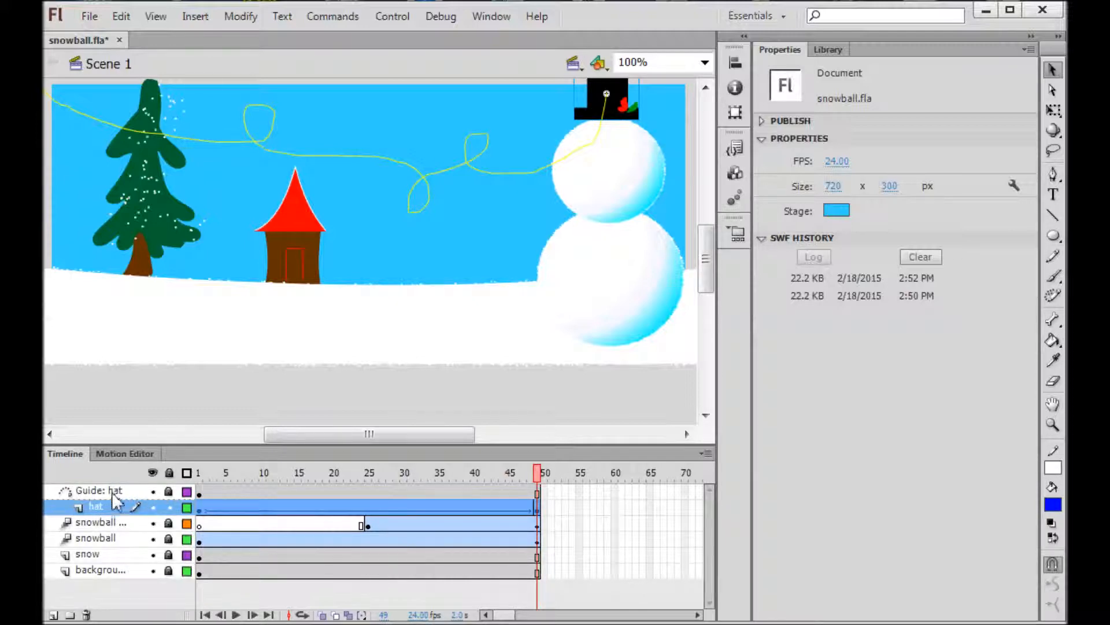
left_click(53, 615)
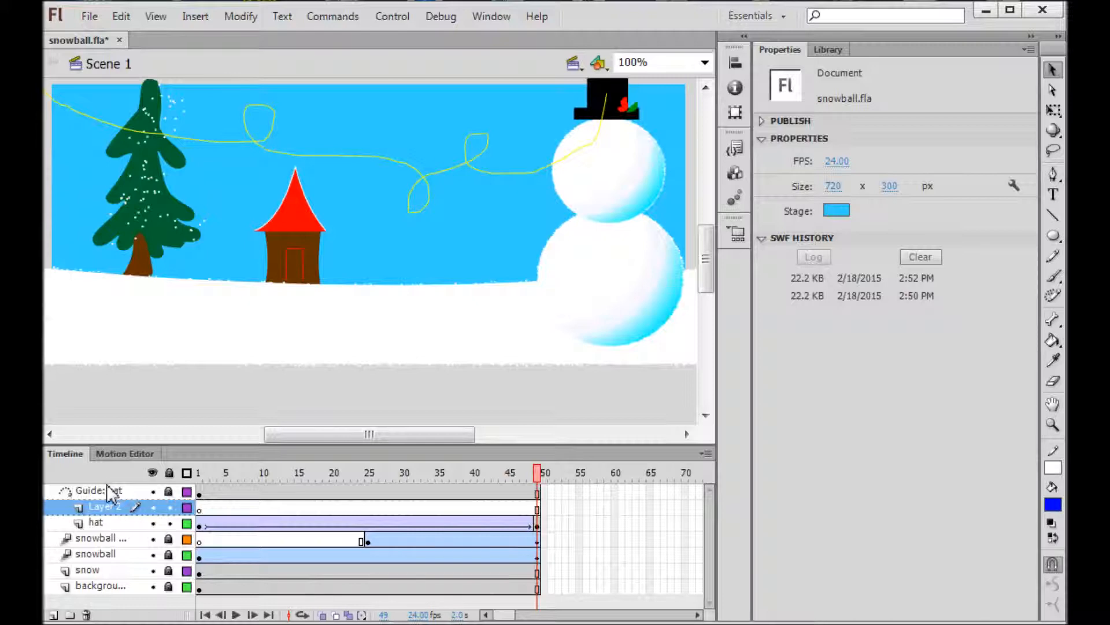
left_click_drag(109, 511, 107, 493)
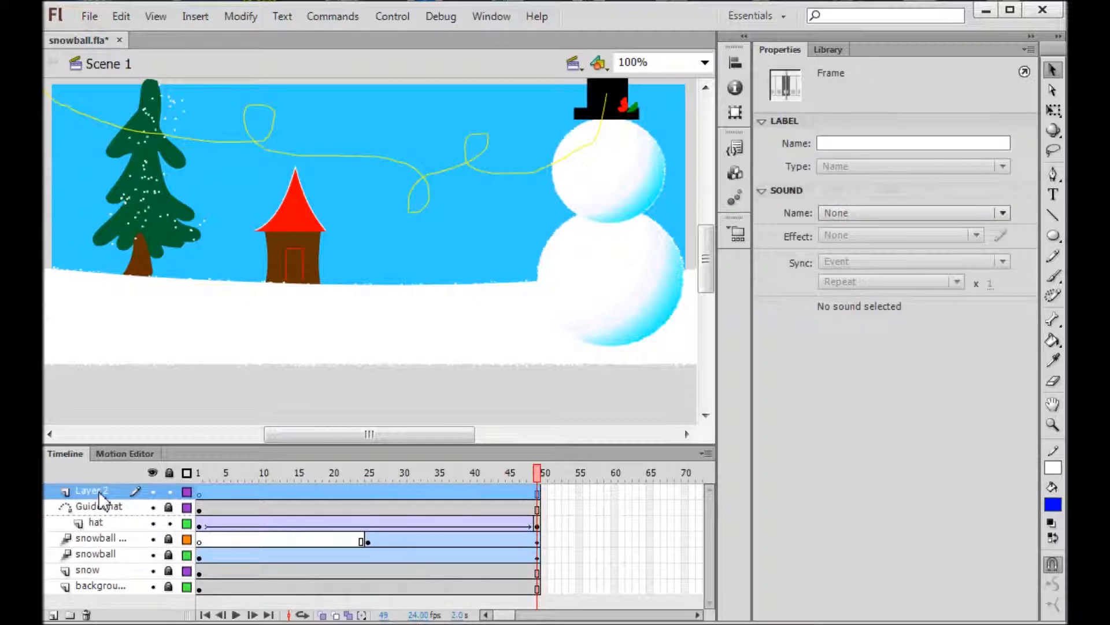
double_click(106, 491)
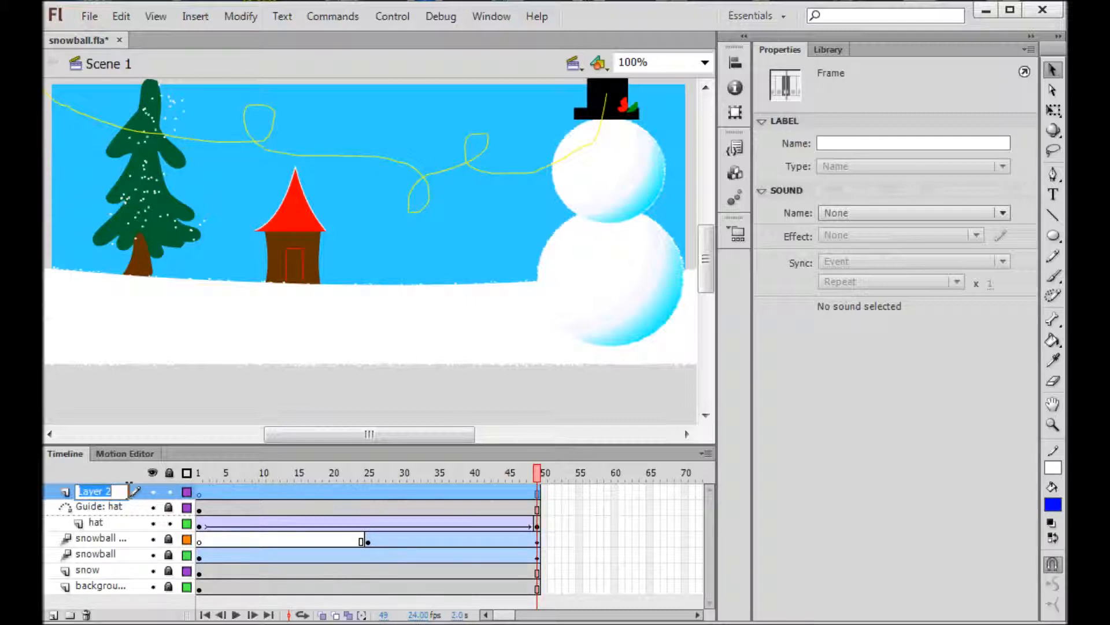
type("text")
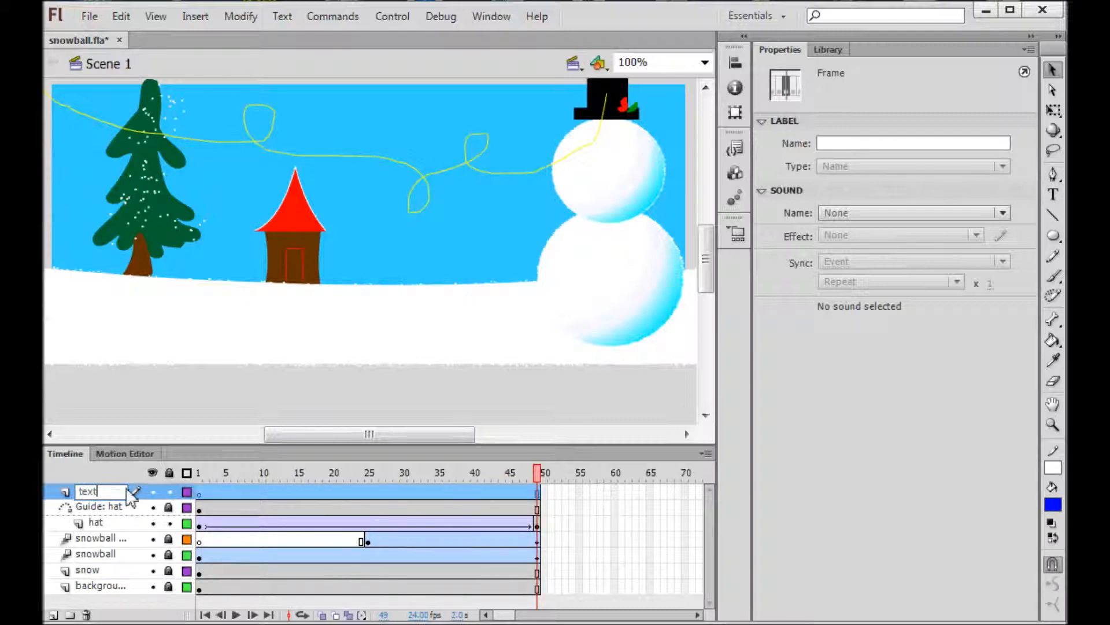
Add a static text box about 311 px wide reading "It's cold" on frame 1 of the text layer, positioned over the snow below the house
left_click(199, 496)
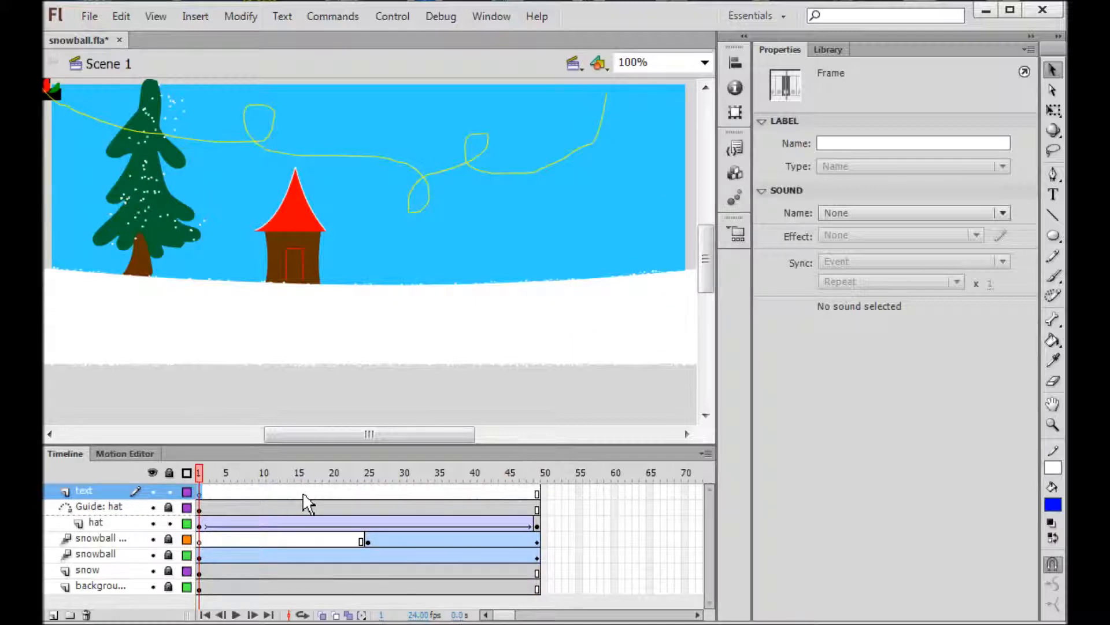
left_click(1053, 195)
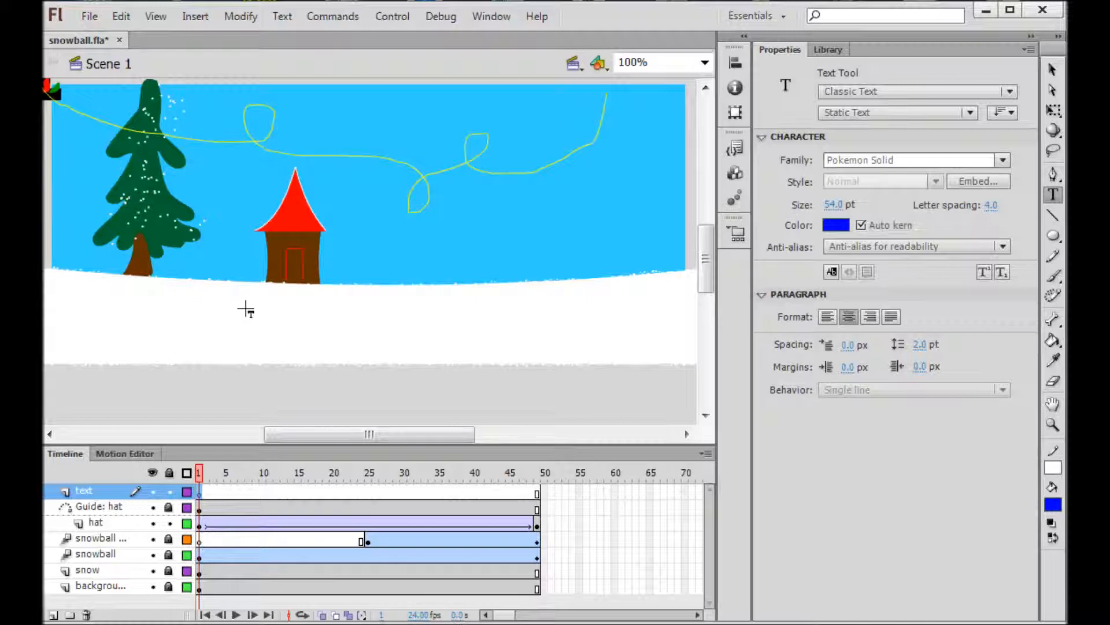
left_click_drag(247, 298, 519, 338)
type("It")
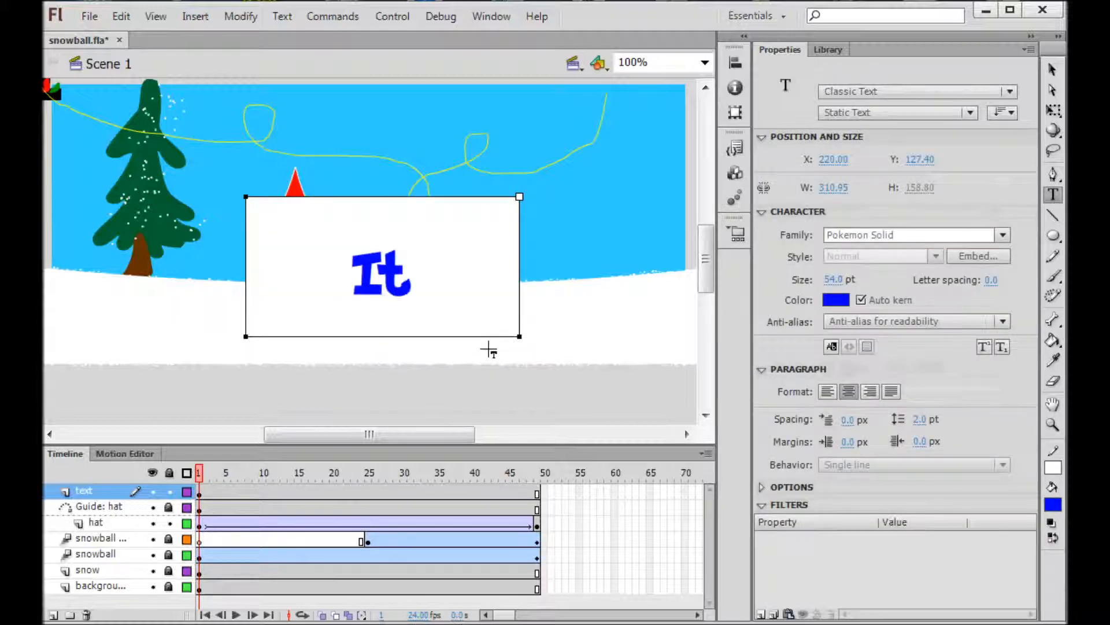
type("'s cold")
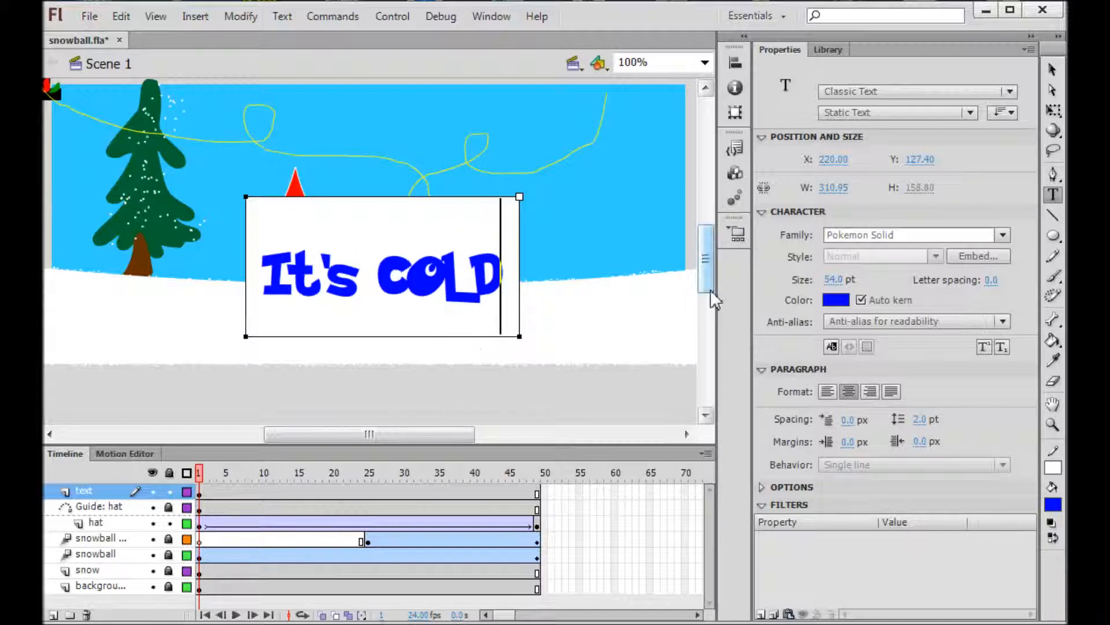
left_click(1053, 69)
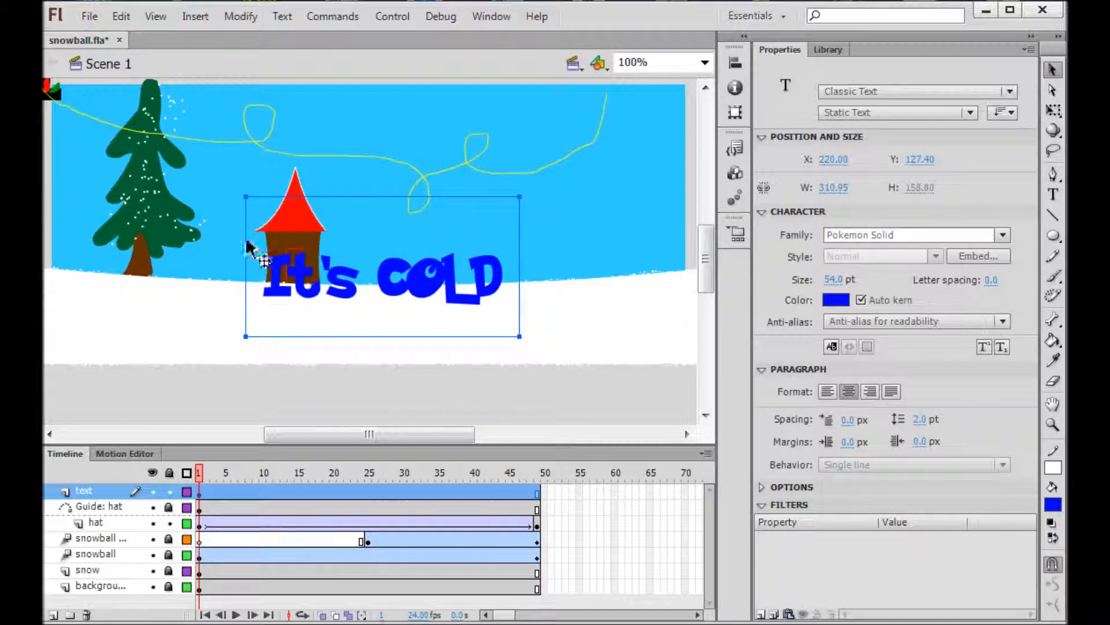
left_click_drag(441, 297, 415, 331)
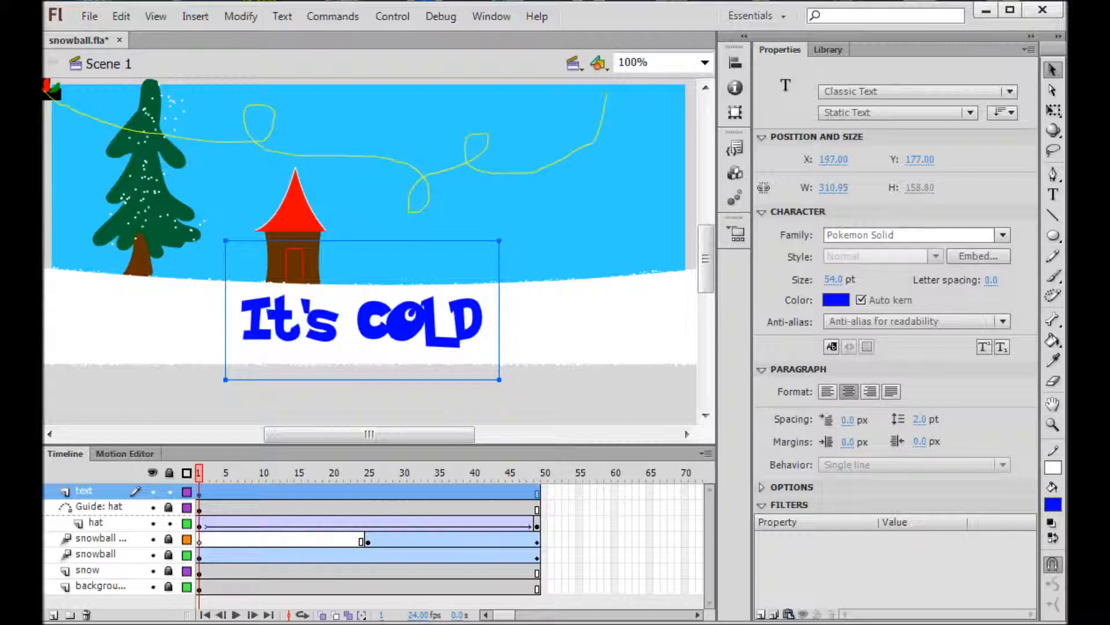
Apply a Drop Shadow filter to the "It's cold" text and set the shadow color to light gray
left_click(761, 614)
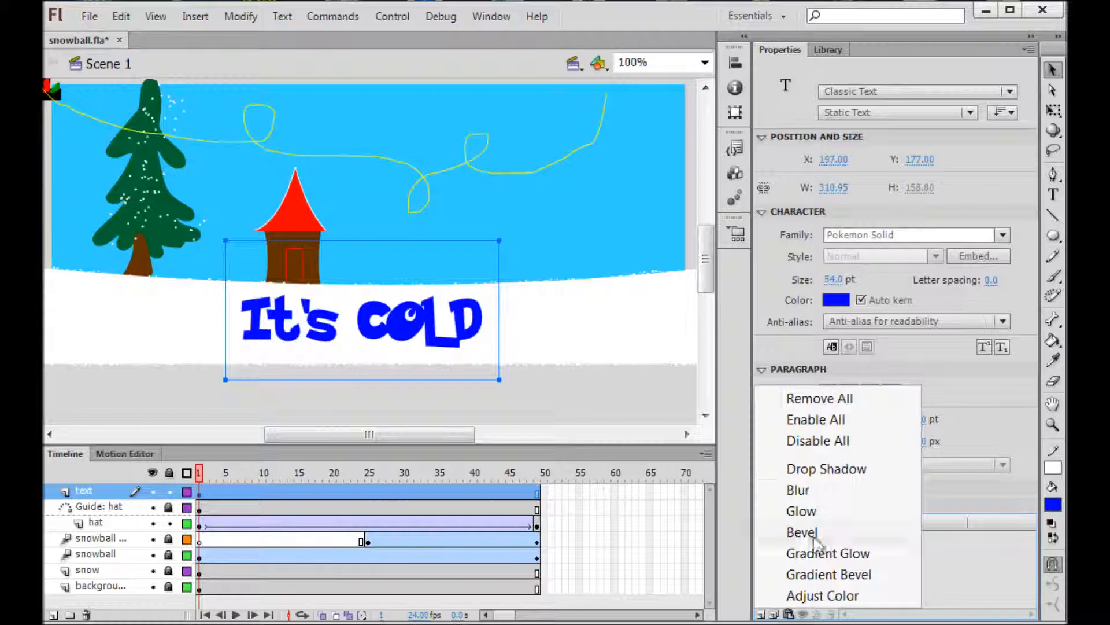
left_click(852, 474)
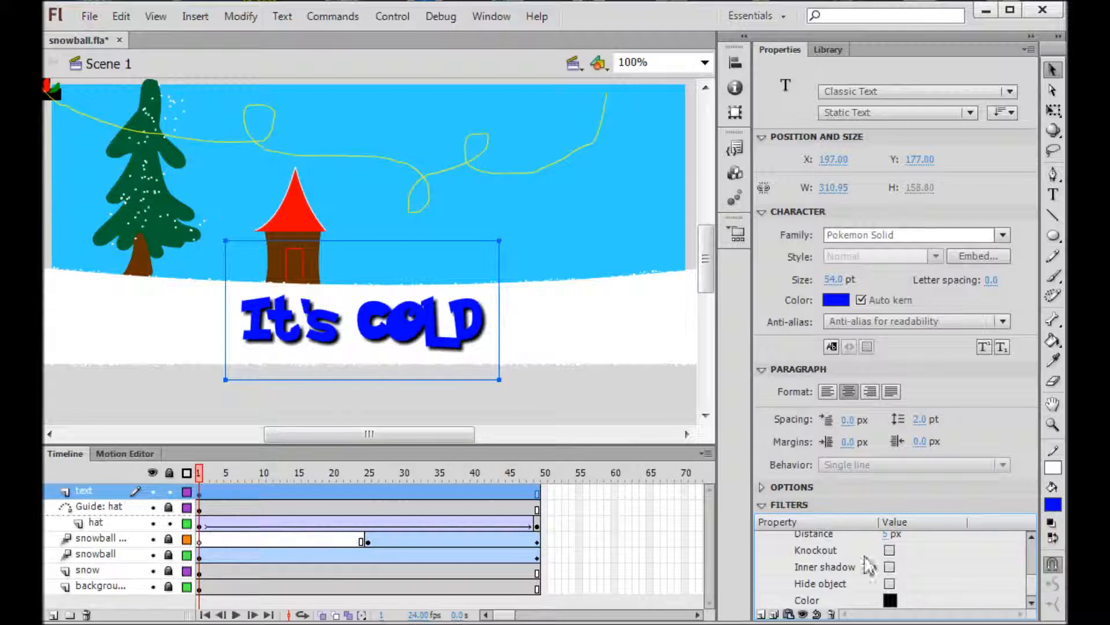
mouse_move(1032, 579)
left_mouse_down()
mouse_move(1036, 551)
mouse_move(1041, 590)
left_mouse_up()
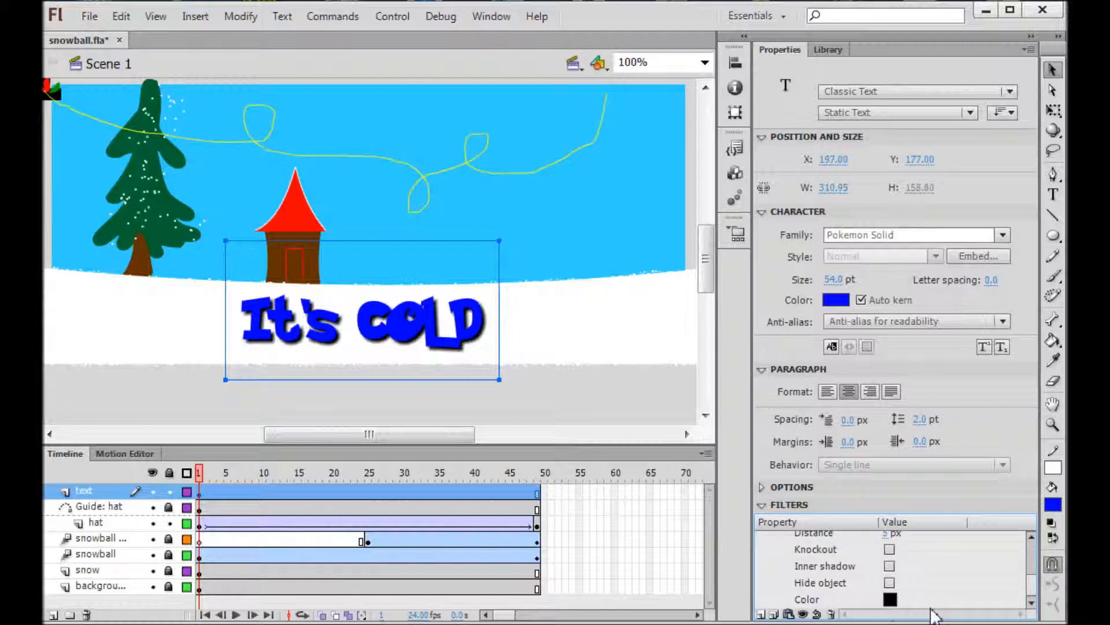
left_click(890, 600)
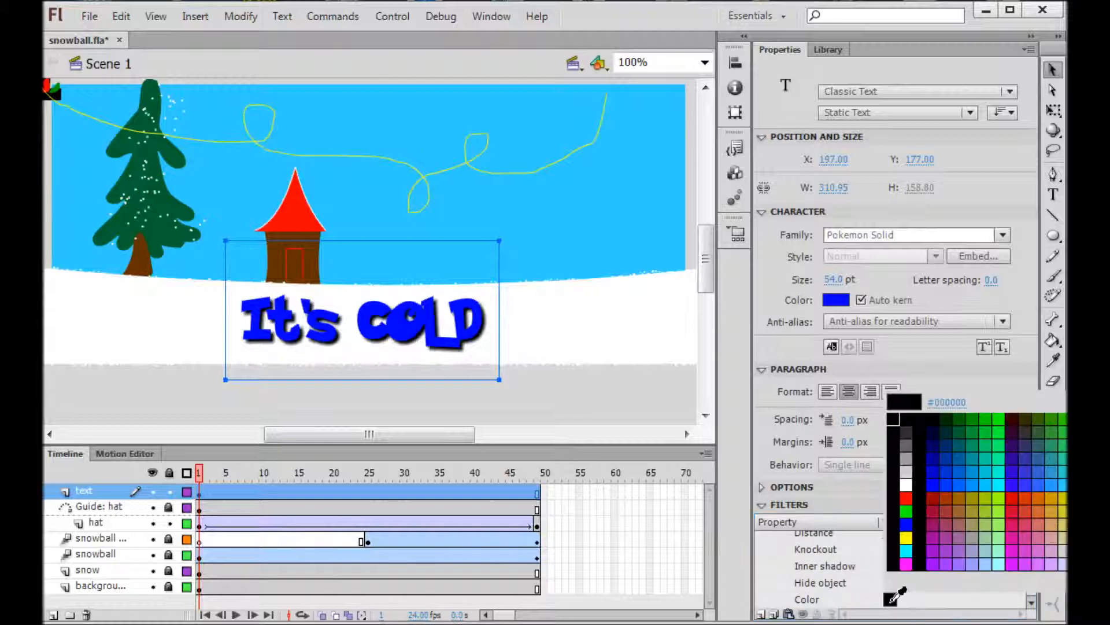
left_click(909, 482)
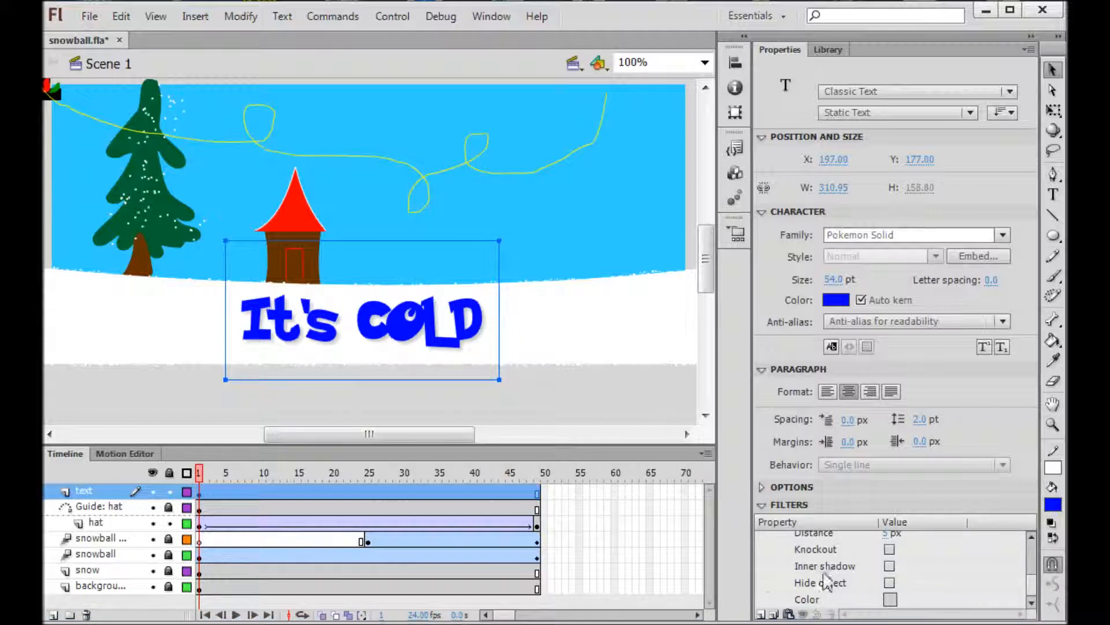
Add a Bevel filter to the "It's cold" text and look through its settings
left_click(761, 615)
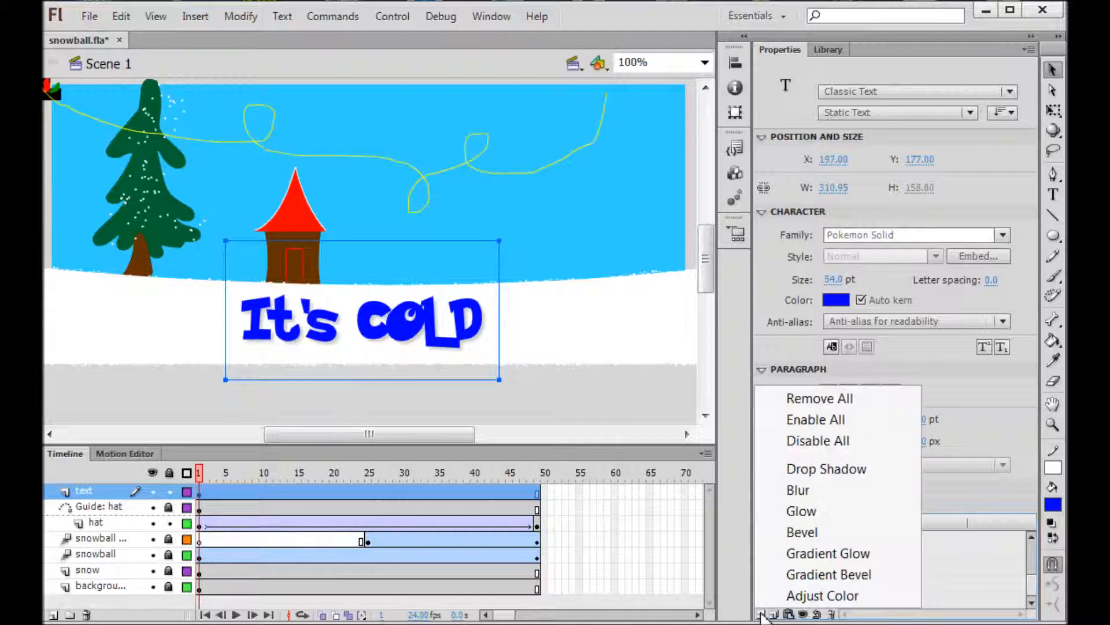
left_click(812, 533)
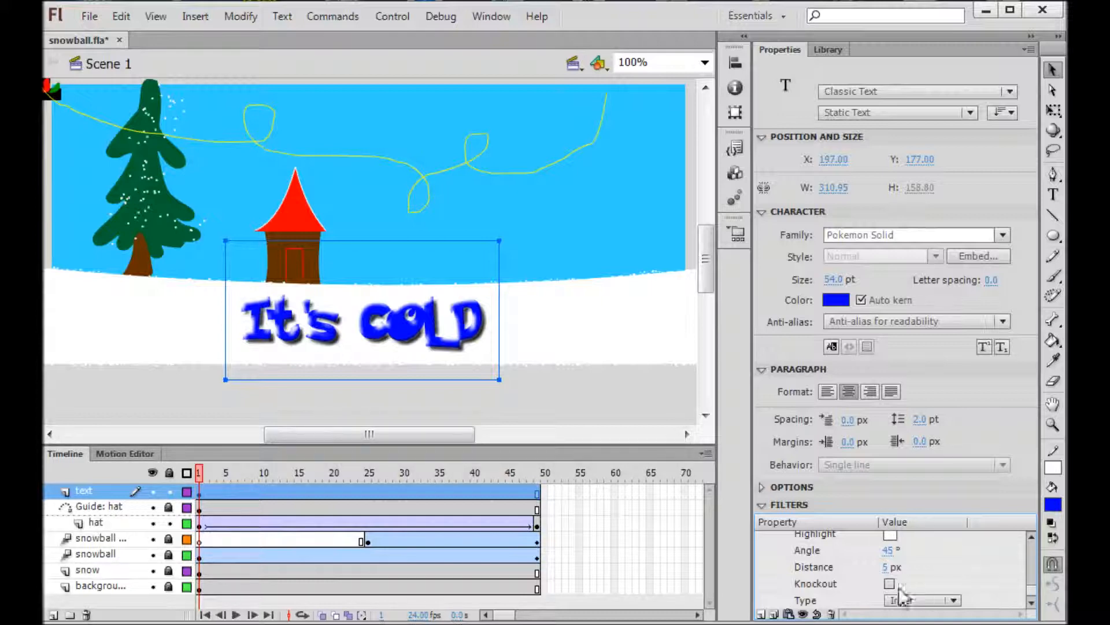
mouse_move(1033, 587)
left_mouse_down()
mouse_move(1032, 569)
mouse_move(1032, 585)
left_mouse_up()
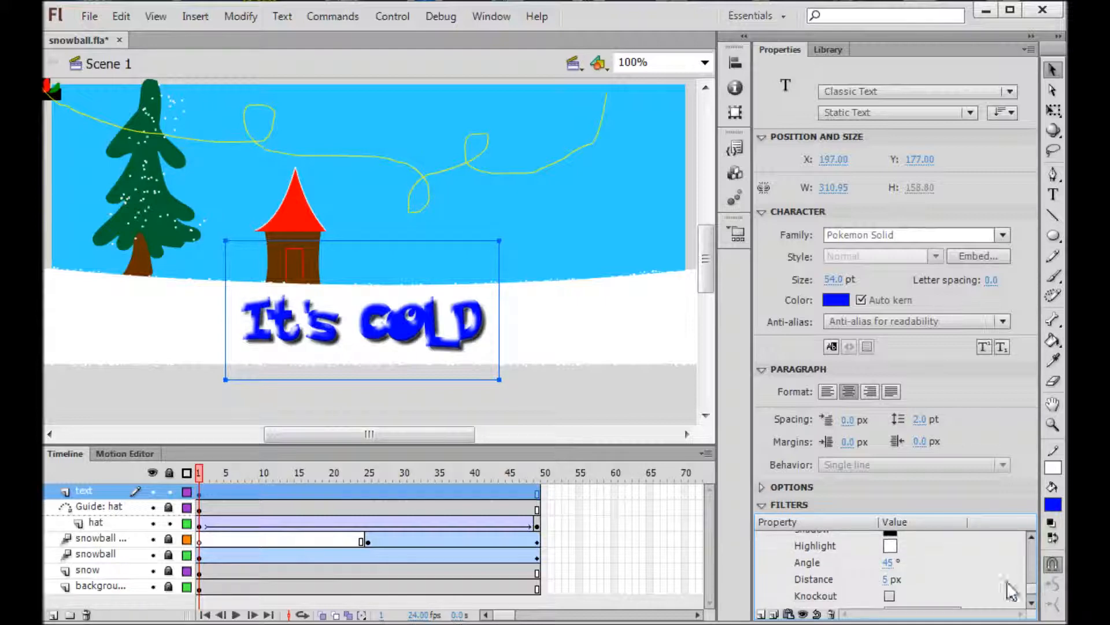
Add a Glow filter to the "It's cold" text and set the glow color to green
left_click(761, 614)
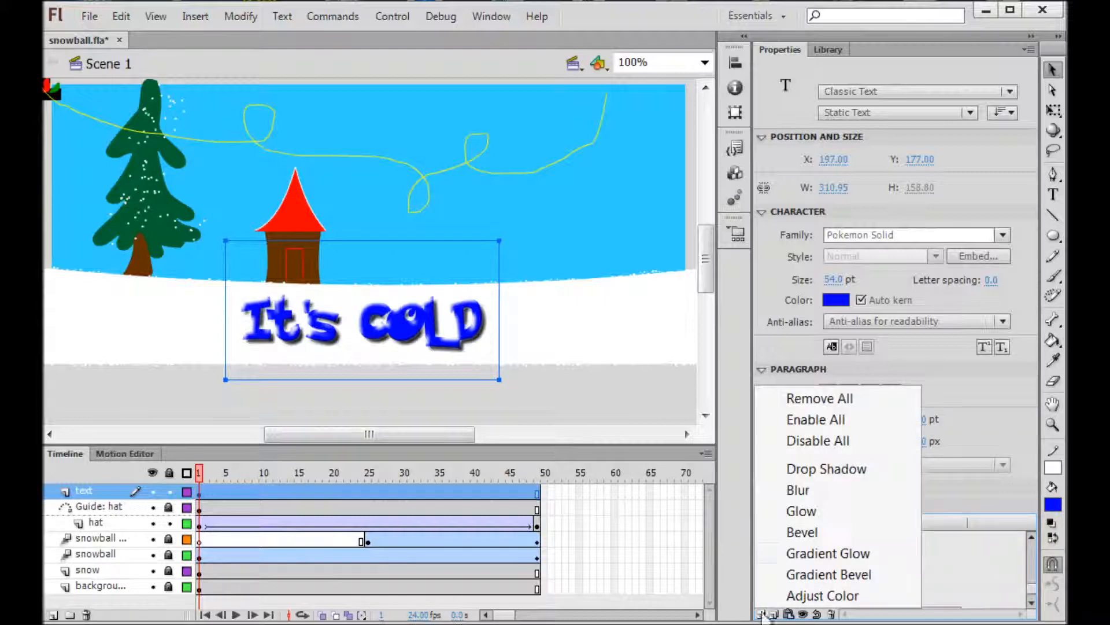
left_click(839, 513)
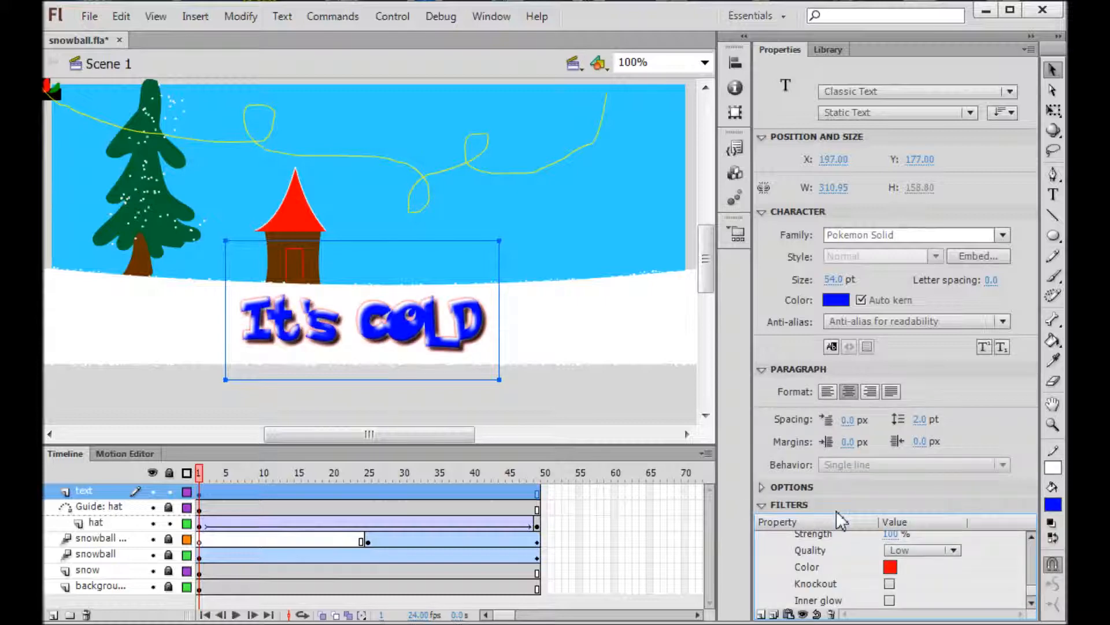
left_click(890, 568)
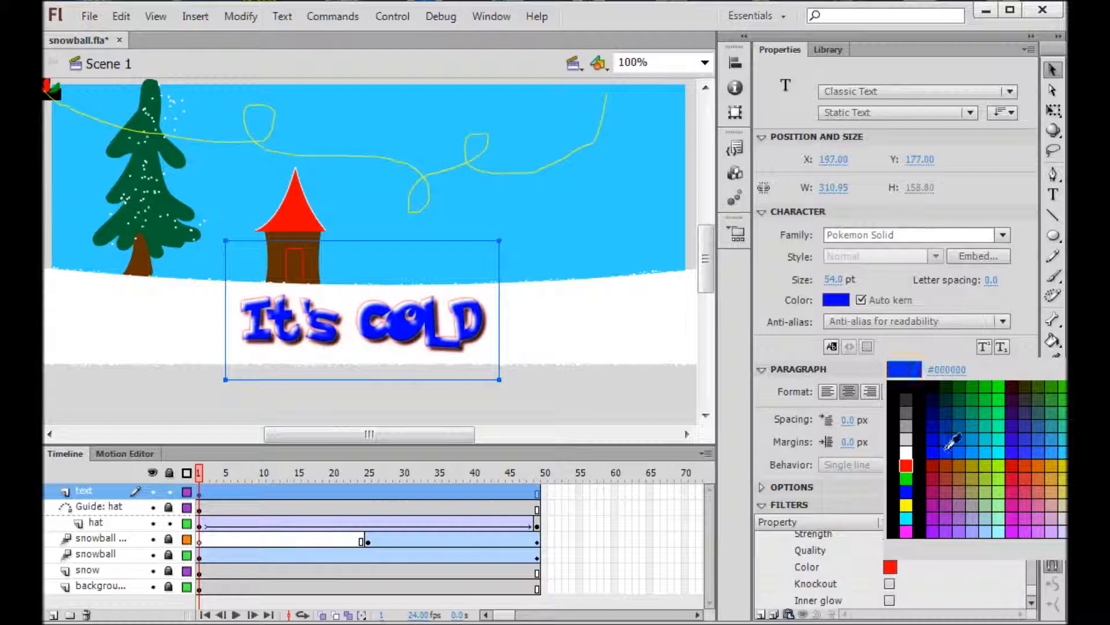
left_click(996, 414)
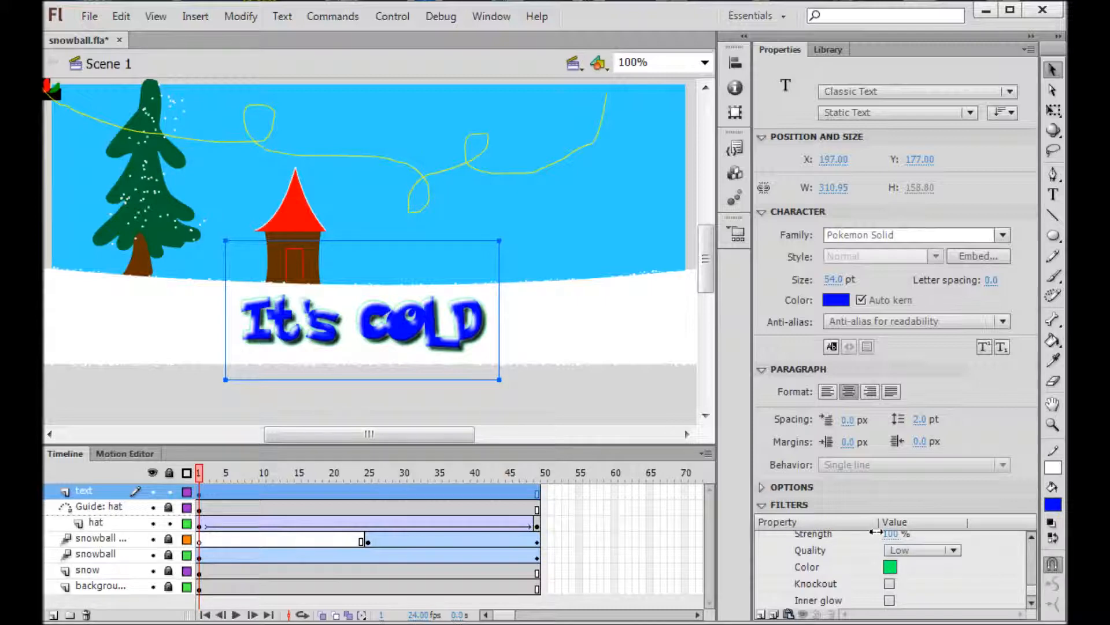
Delete the Glow filter from the "It's cold" text
scroll(1016, 590, "down", 4)
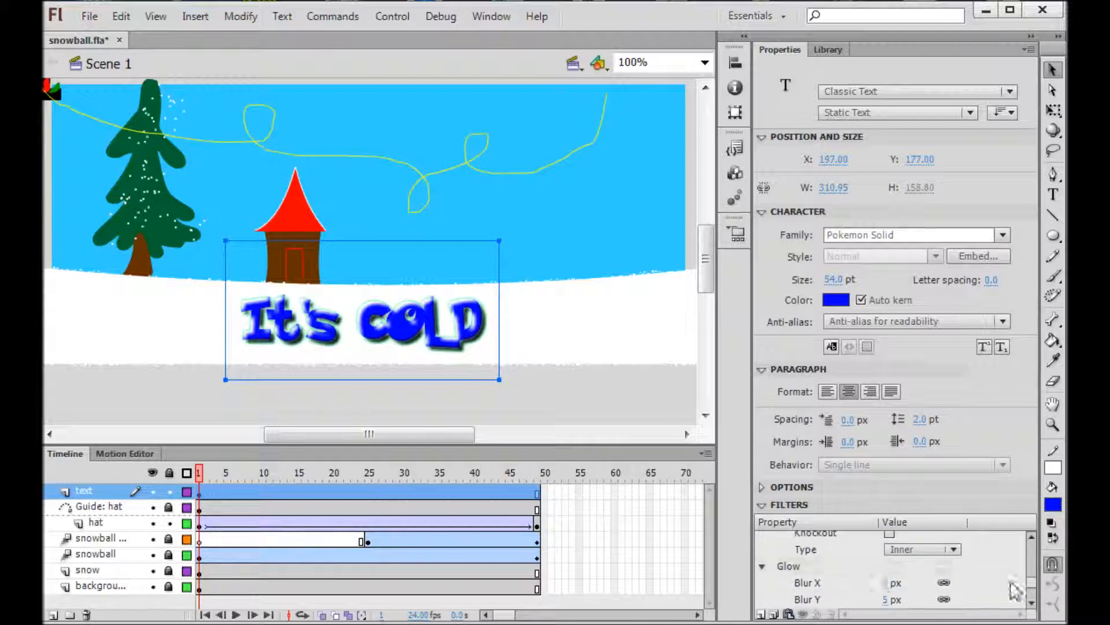
left_click(817, 567)
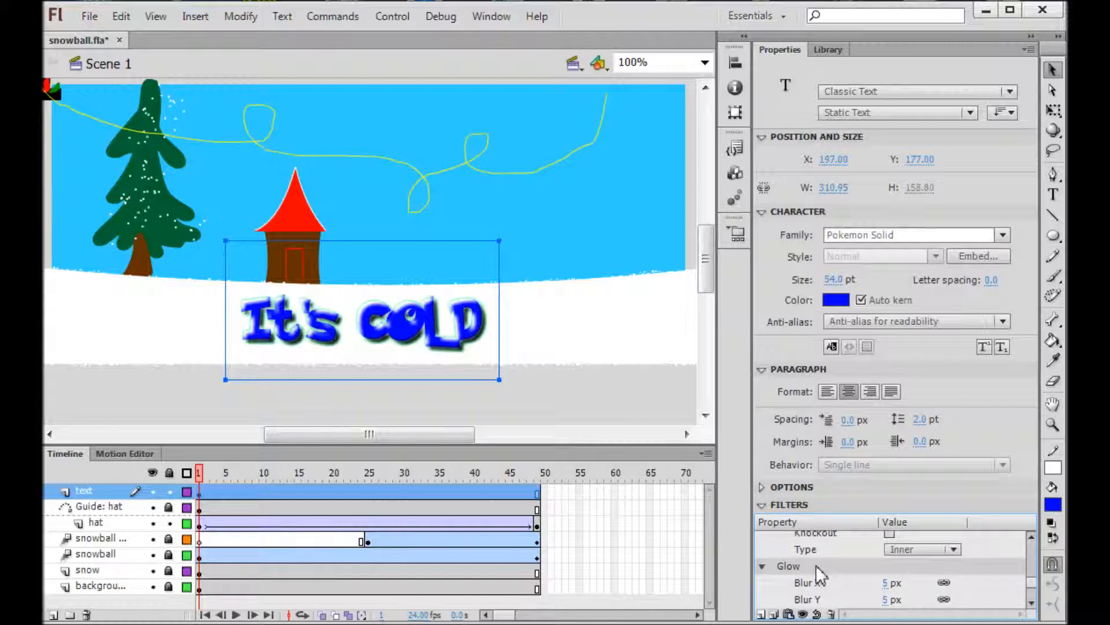
left_click(831, 614)
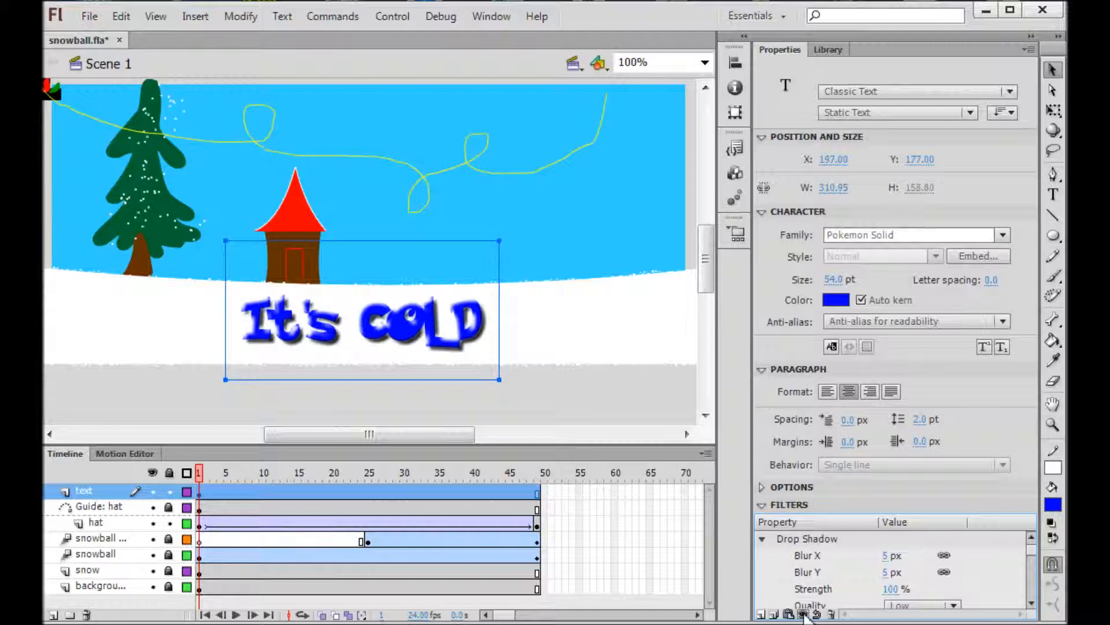
Disable the Bevel and Drop Shadow filters on the "It's cold" text
left_click(804, 614)
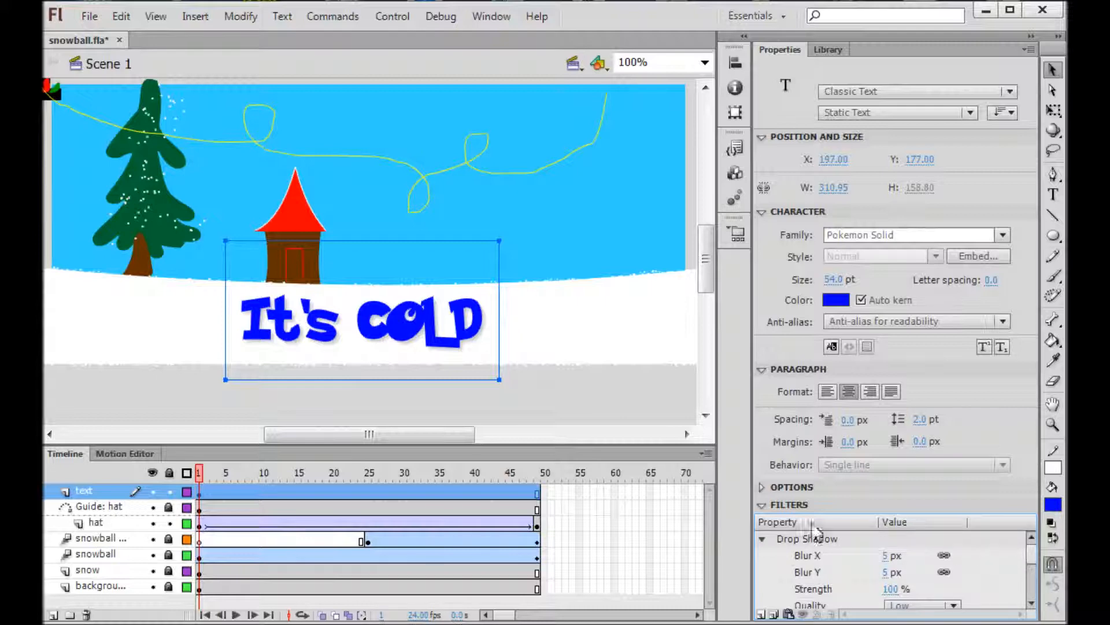
left_click(829, 541)
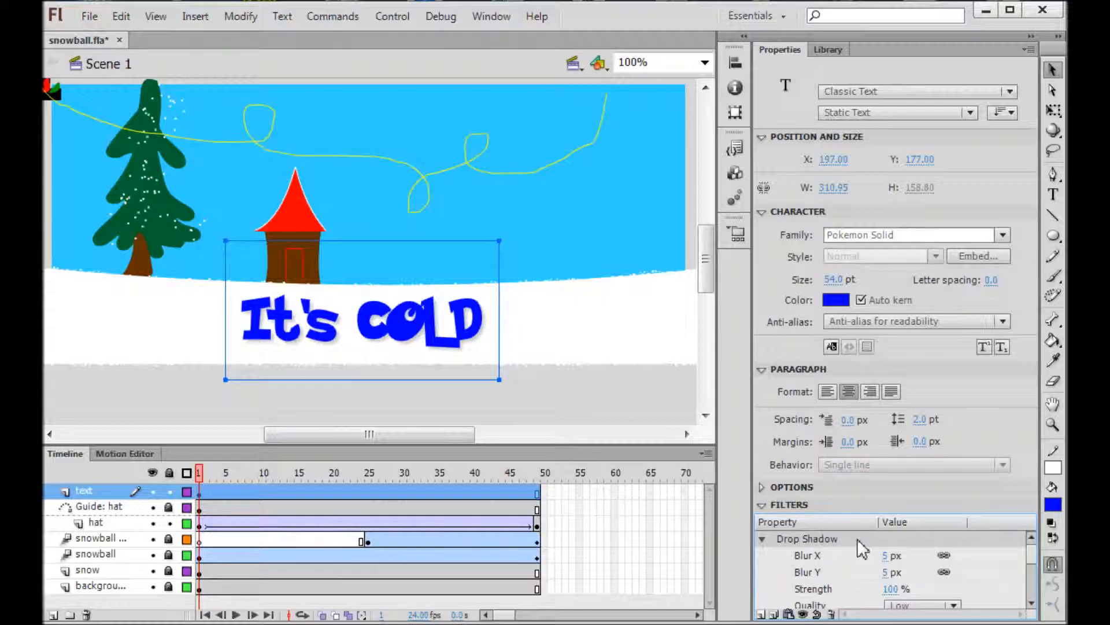
left_click(805, 614)
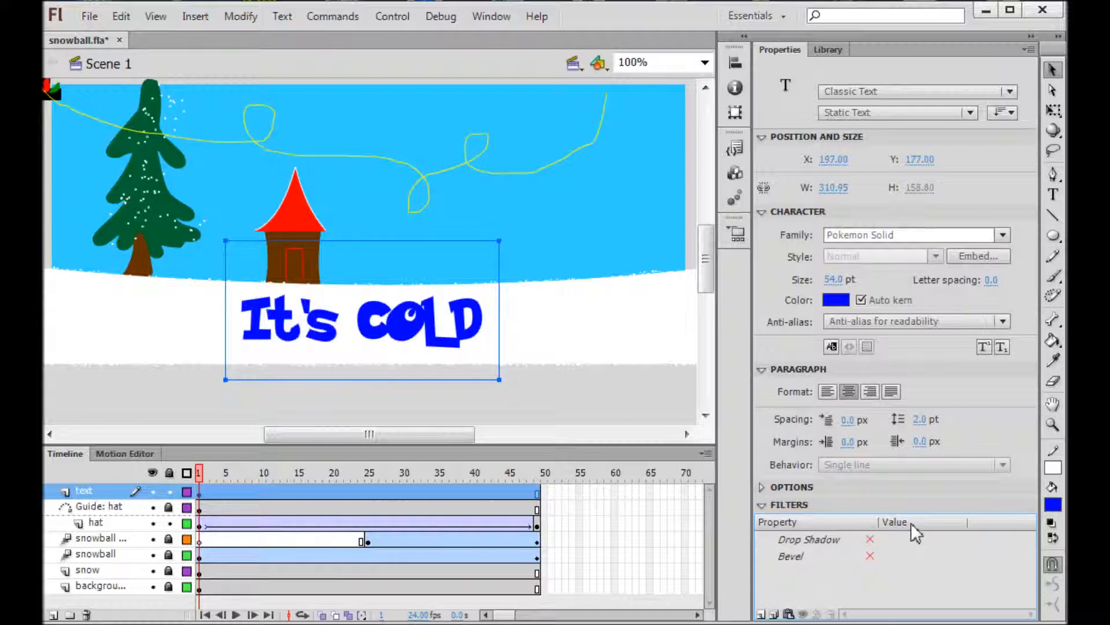
Re-enable the Drop Shadow and Bevel filters on the "It's cold" text
left_click(801, 541)
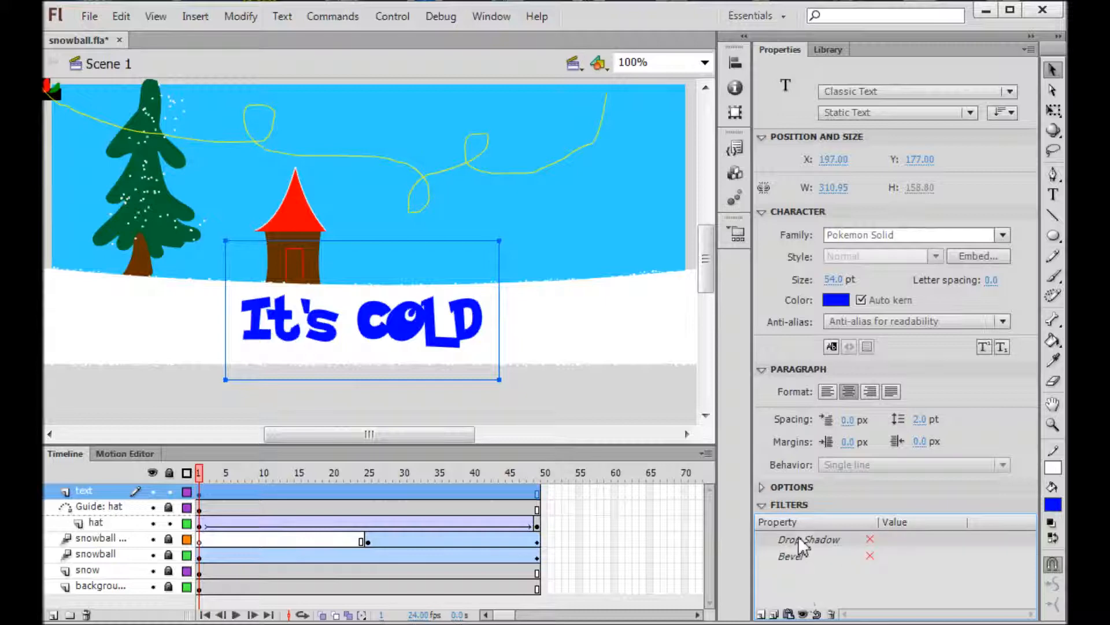
left_click(804, 614)
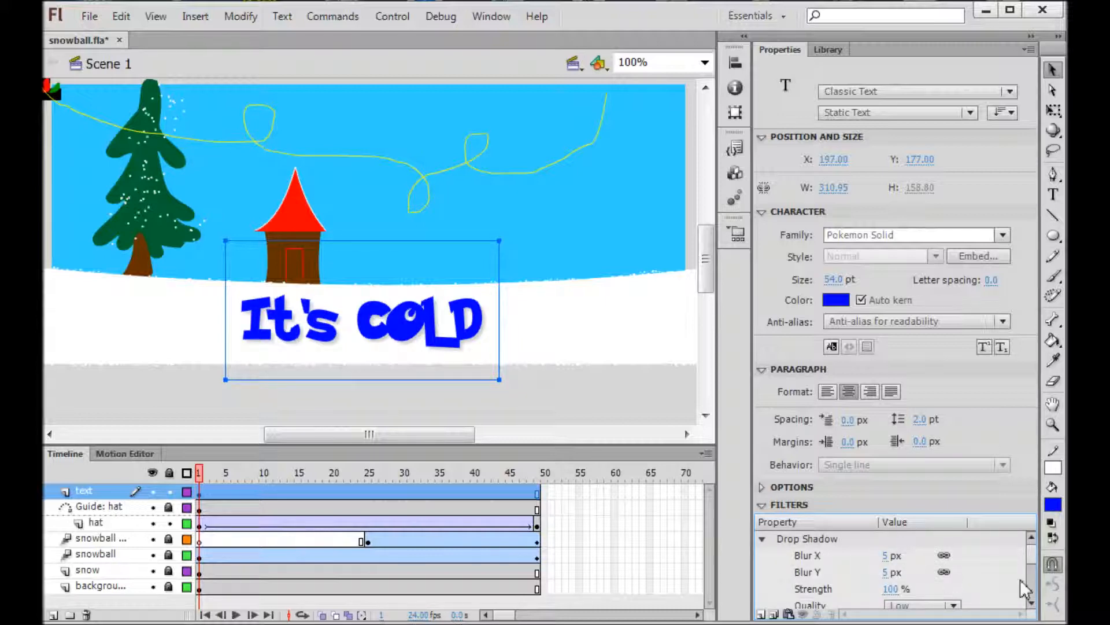
left_click_drag(1032, 574, 1035, 596)
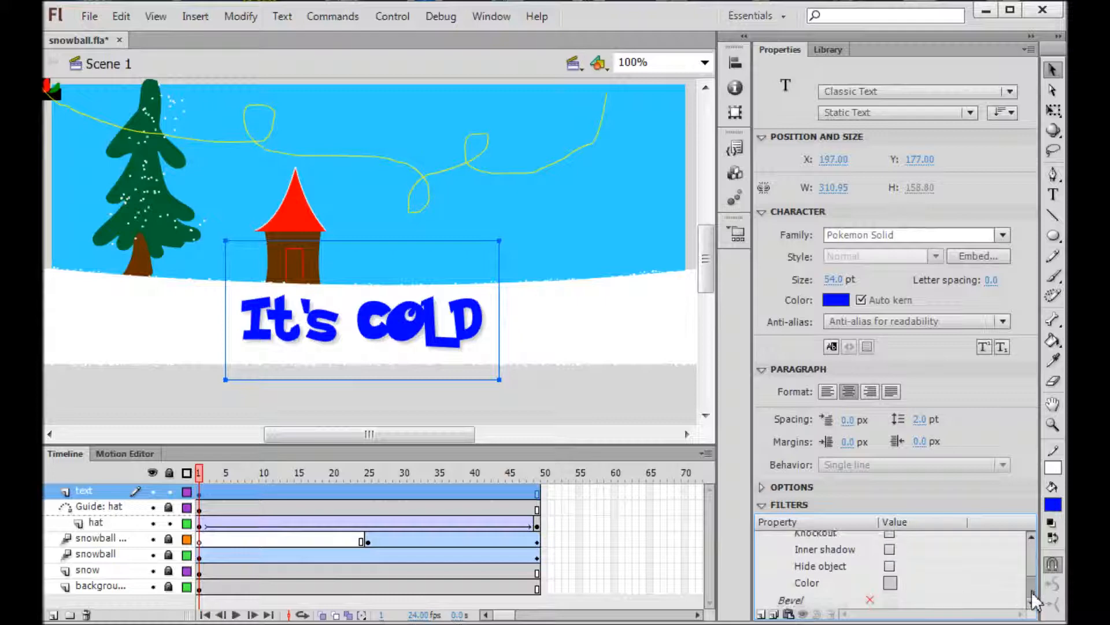
left_click(803, 614)
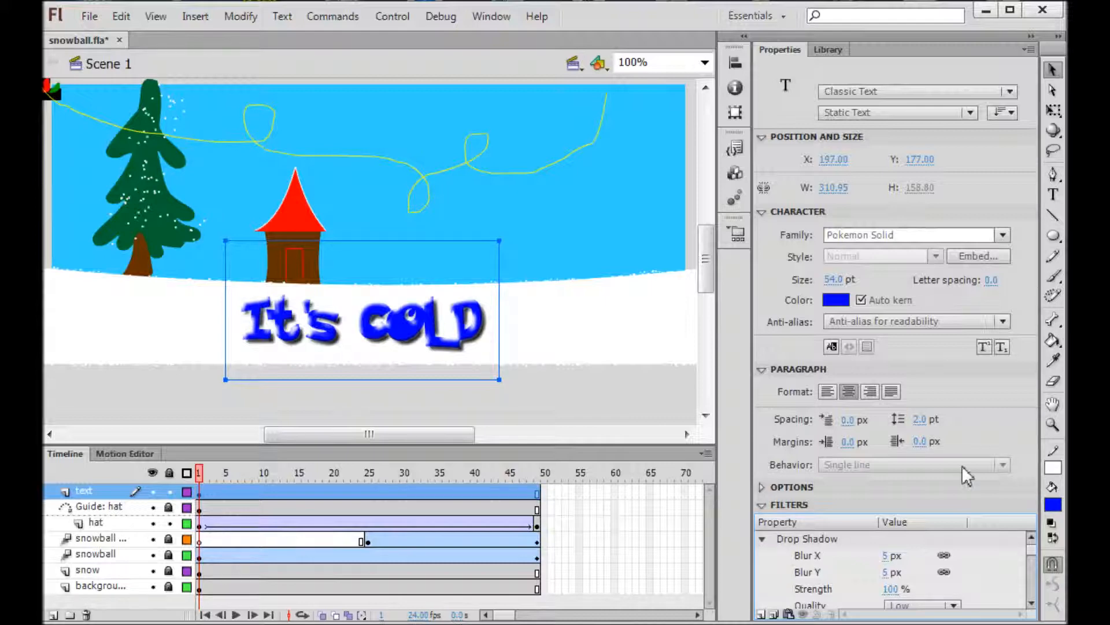
Convert the "It's cold" text to a graphic symbol named cold with centered registration and check it in the library
left_click(537, 493)
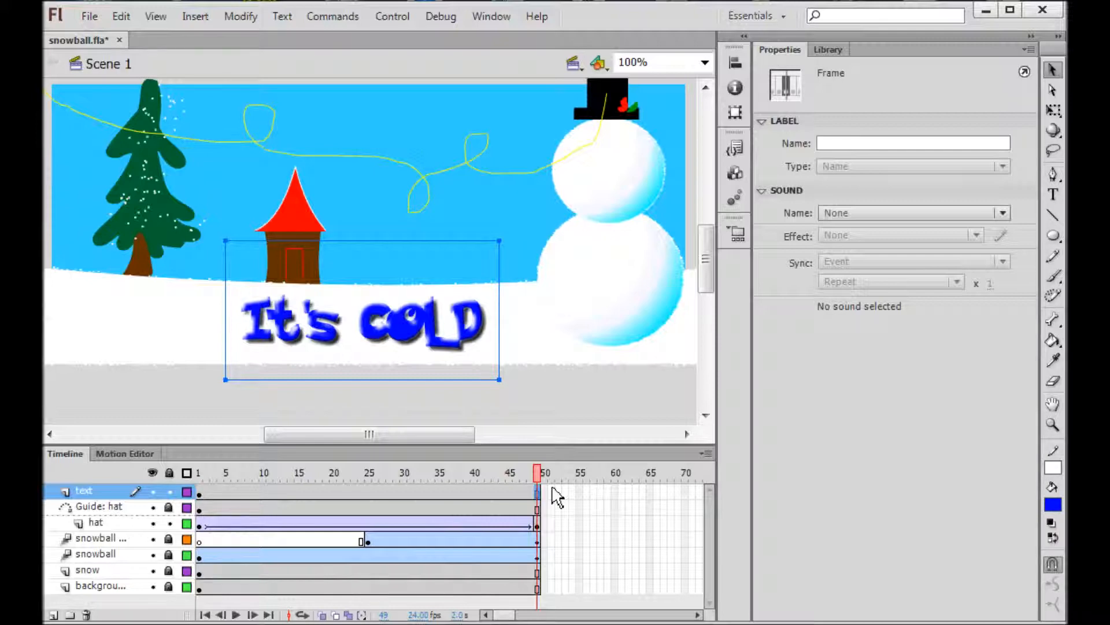
key("F8")
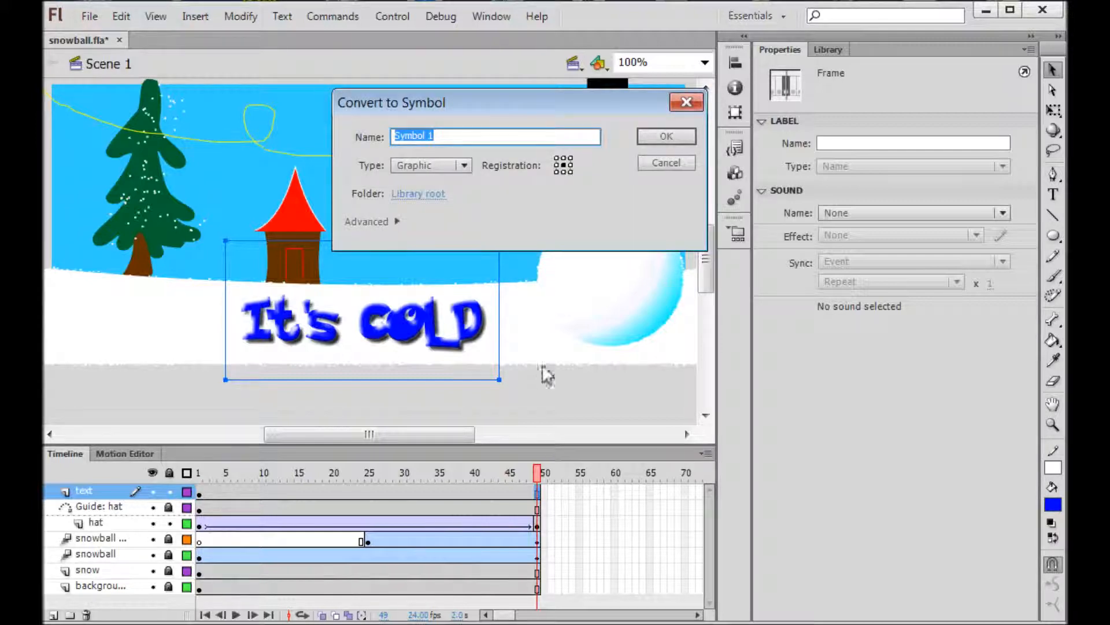
type("co")
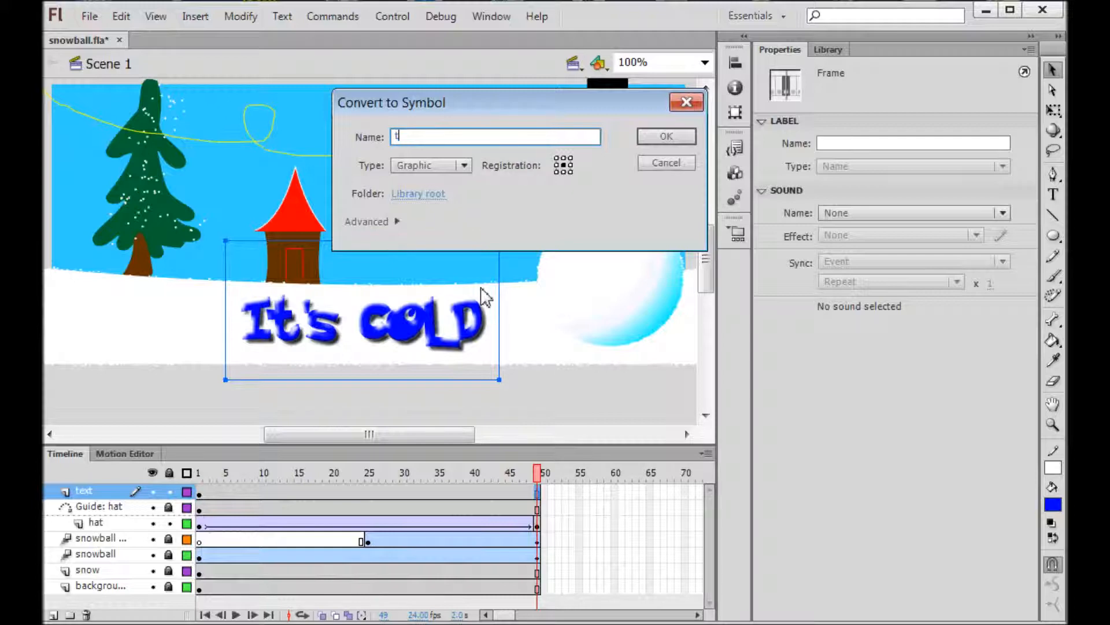
type("ld")
left_click(465, 166)
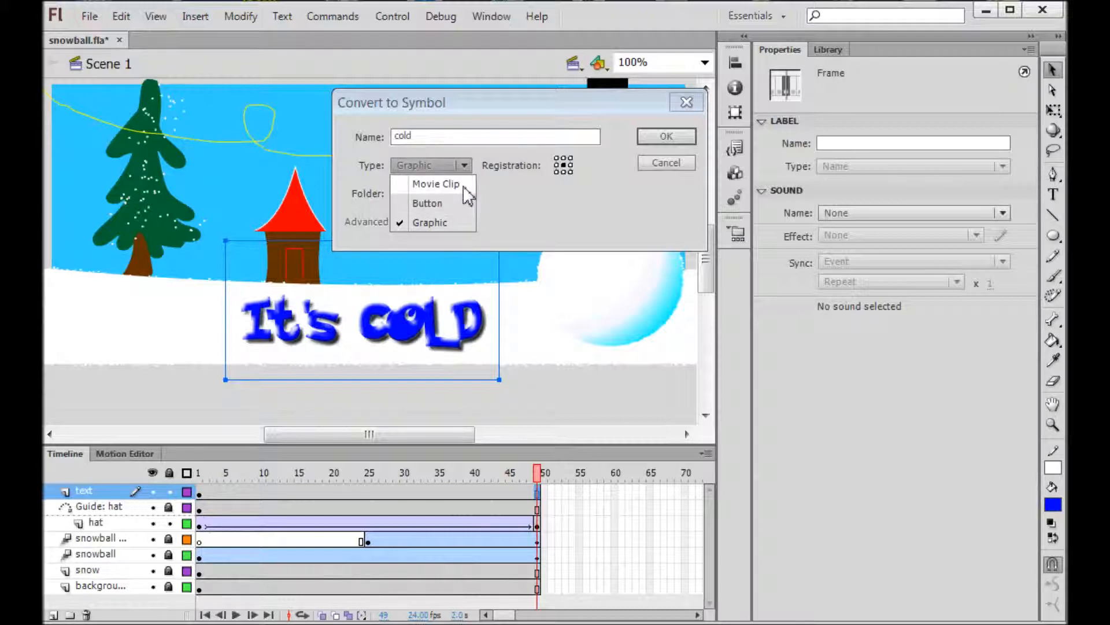
left_click(462, 220)
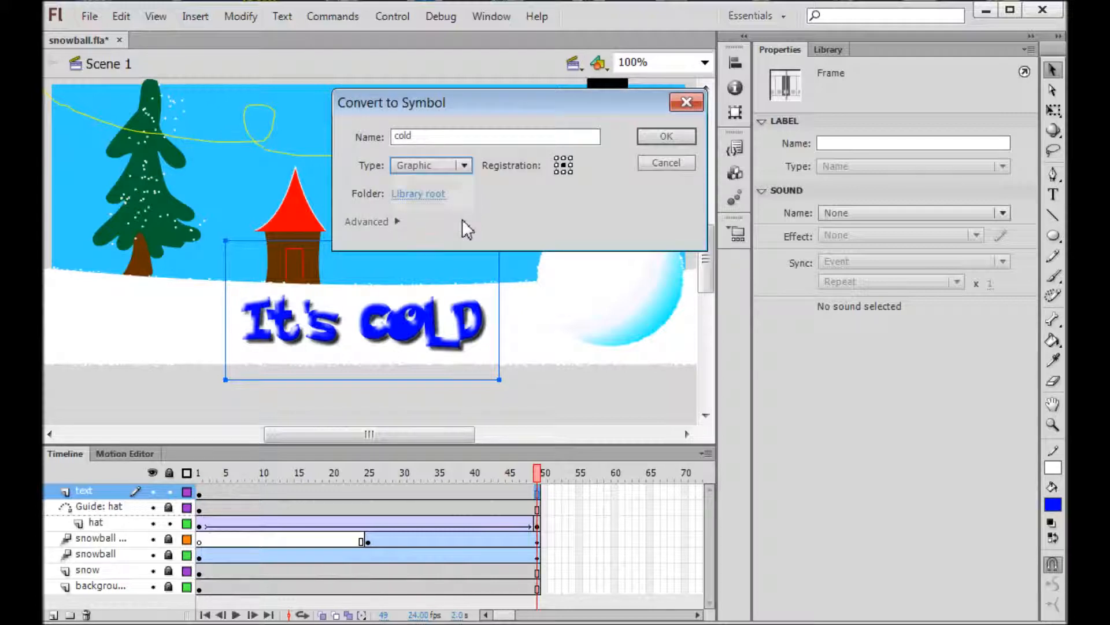
left_click(563, 165)
left_click(679, 138)
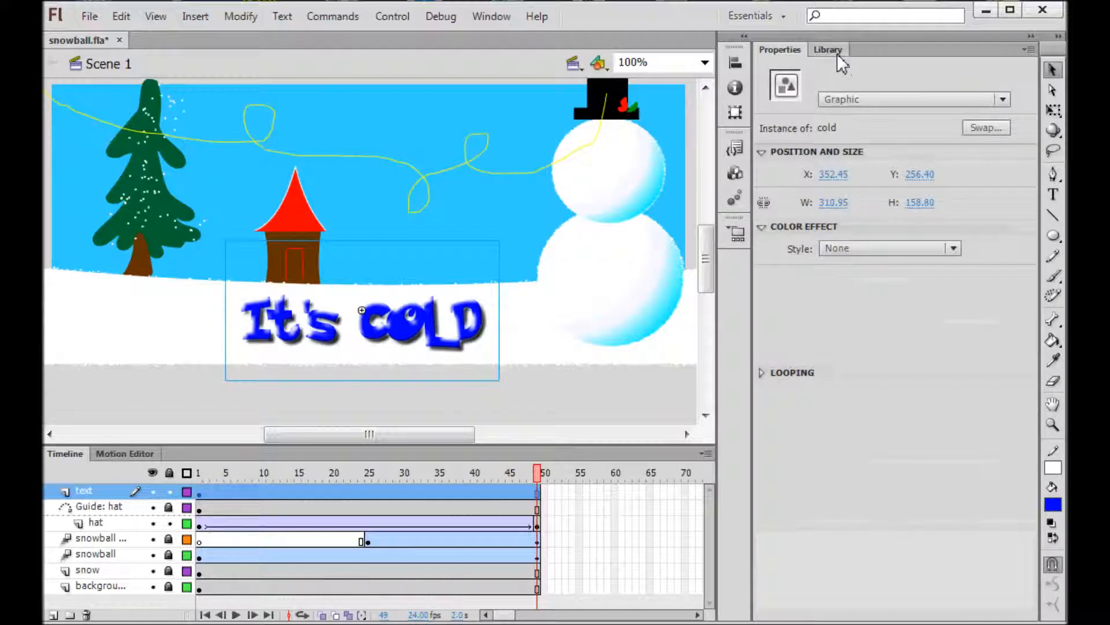
left_click(837, 52)
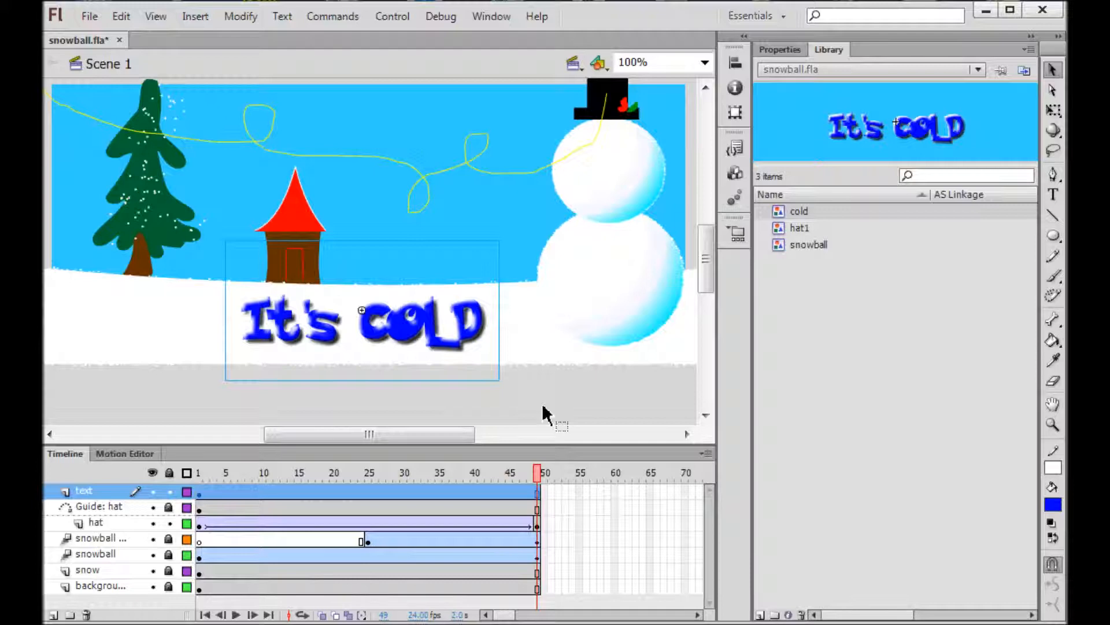
Insert a keyframe at frame 12 of the text layer and save the file
left_click(199, 492)
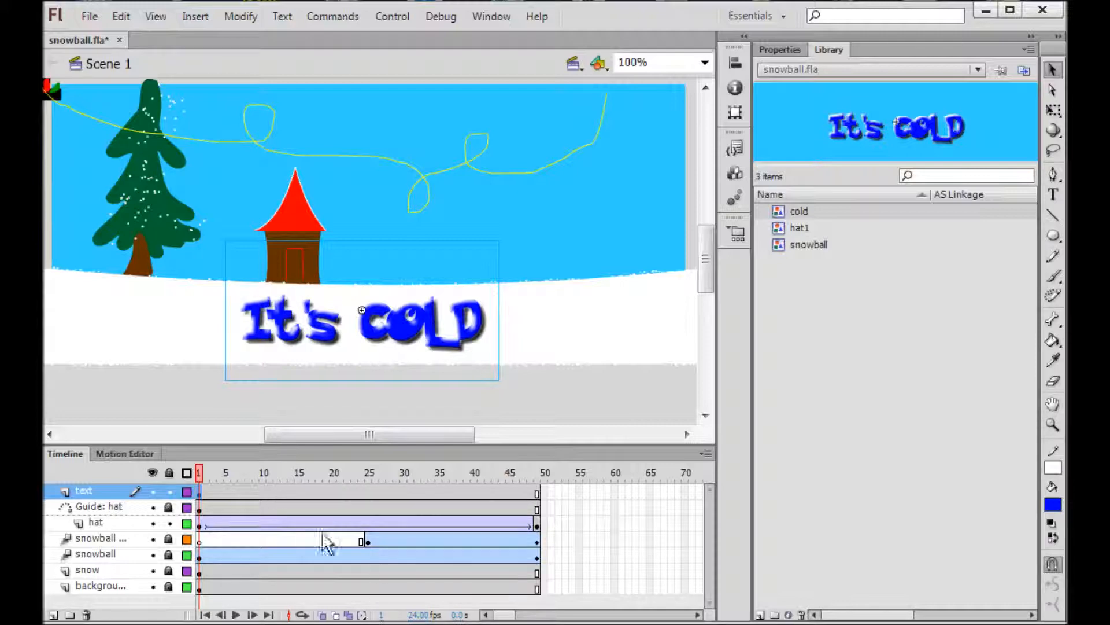
left_click(275, 490)
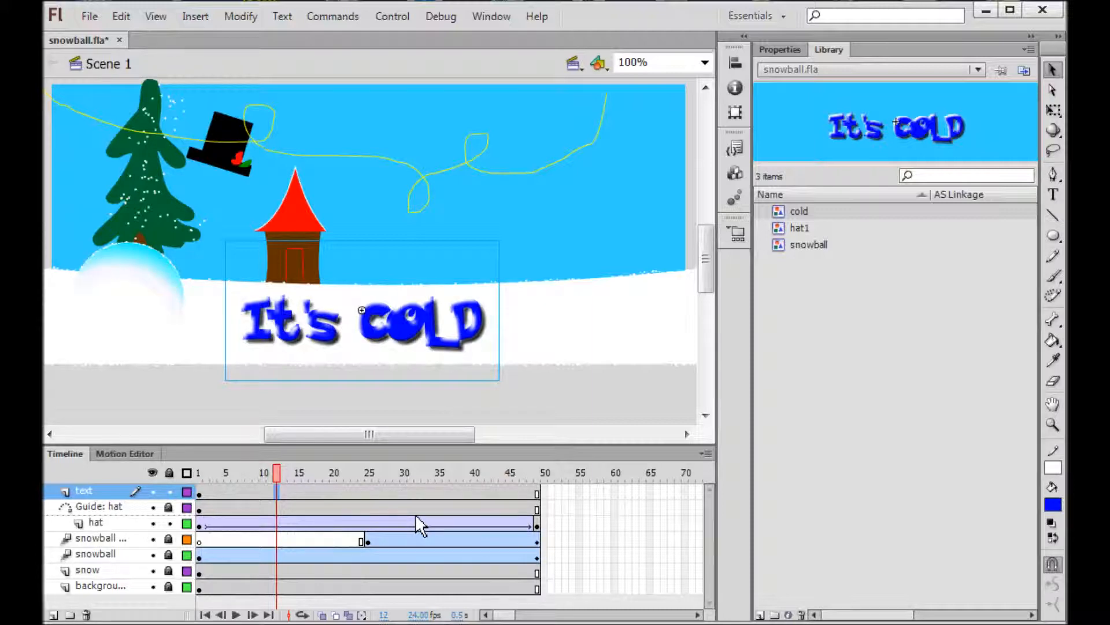
key("F6")
left_click(780, 49)
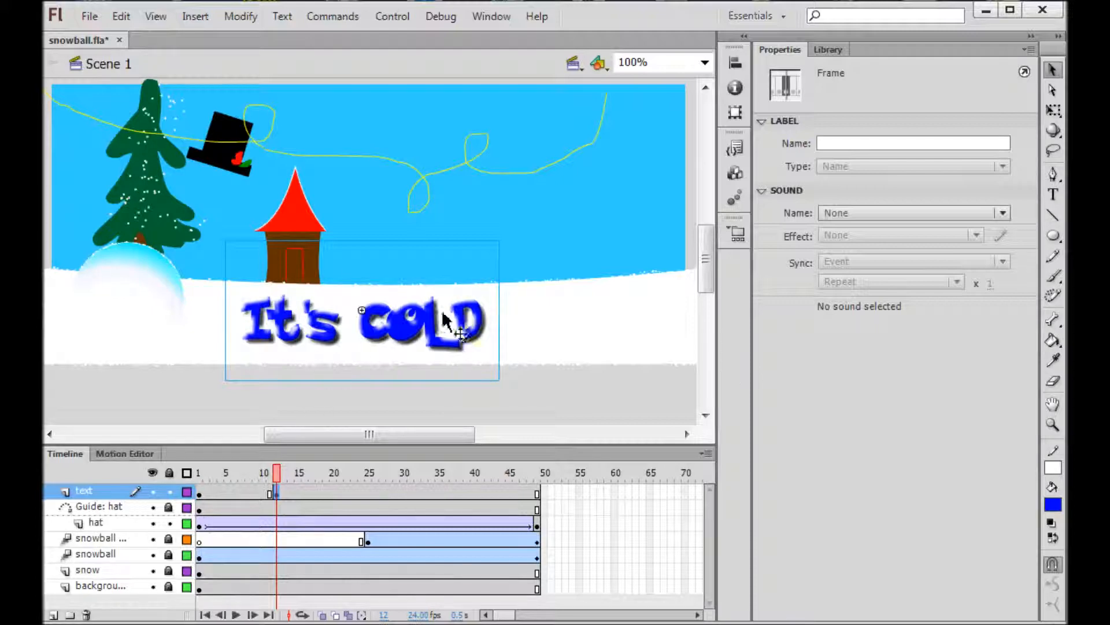
left_click(420, 334)
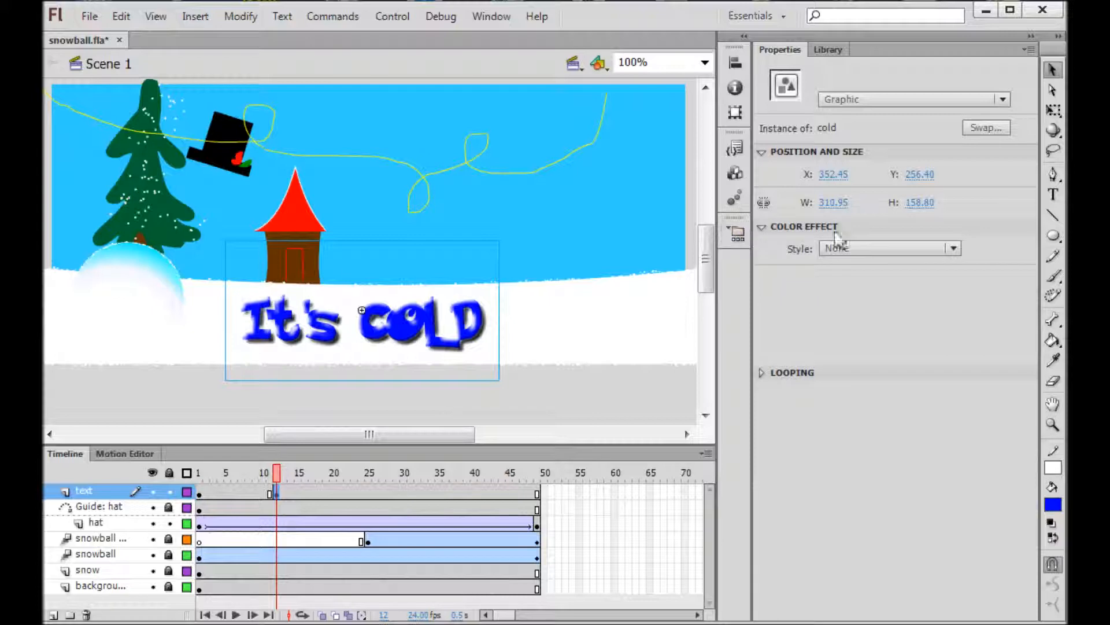
key("ctrl+s")
Give the "It's cold" symbol an Alpha color effect of 0% at frame 1 of the text layer
left_click(202, 492)
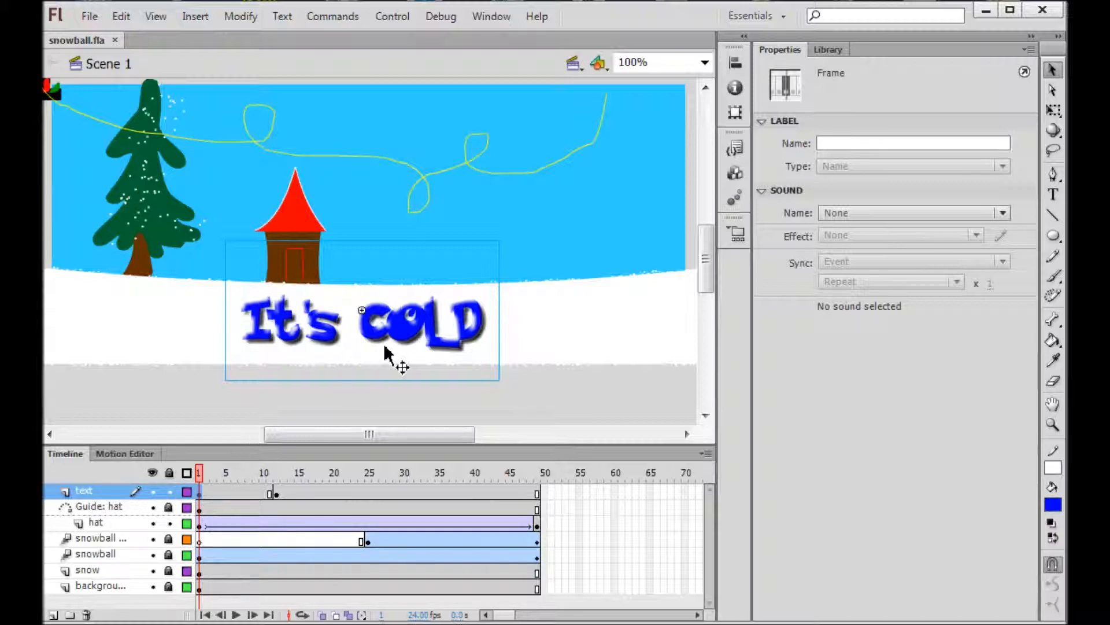
left_click(403, 335)
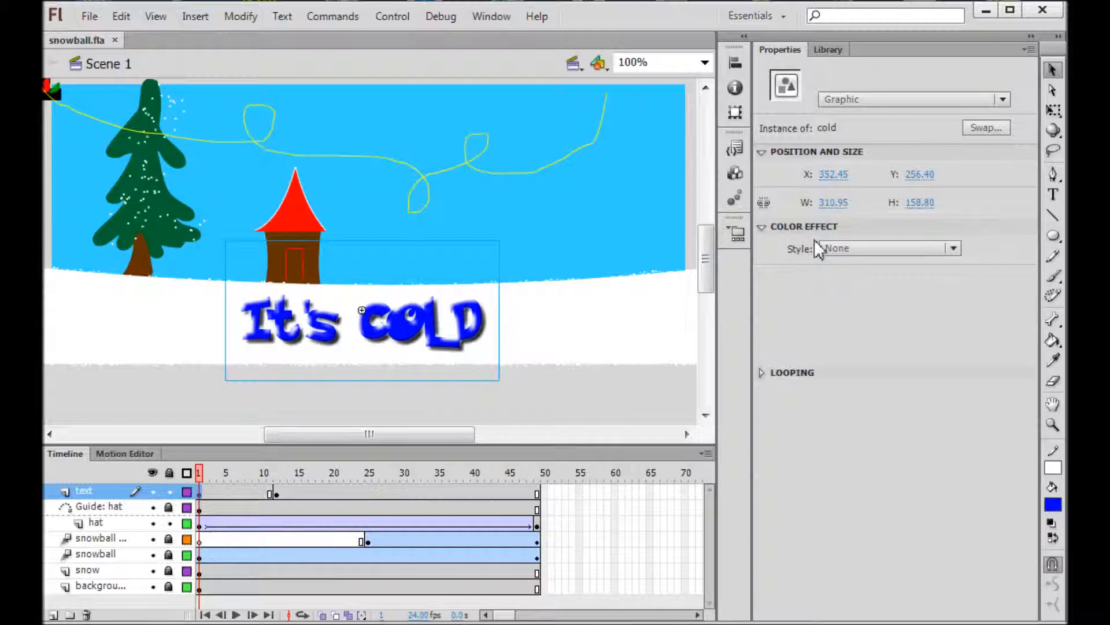
left_click(951, 250)
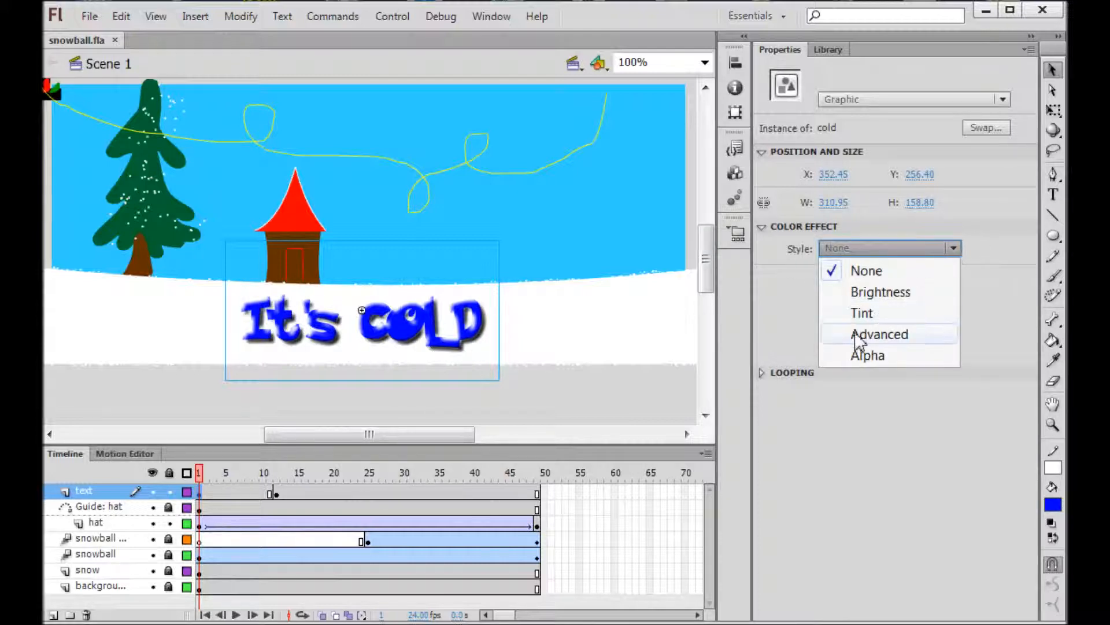
left_click(859, 357)
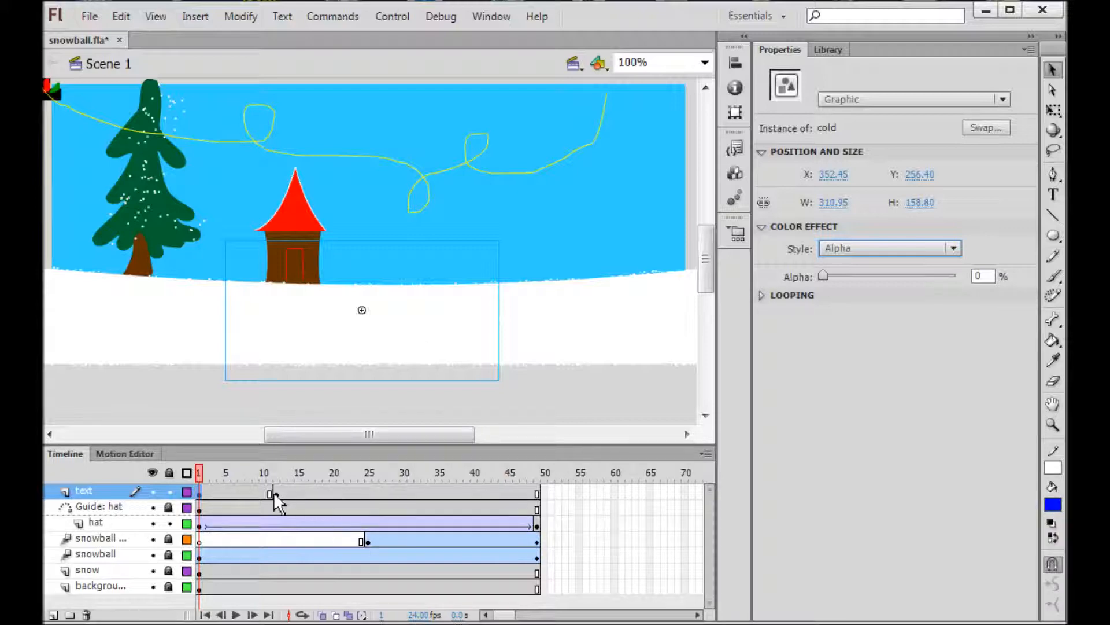
Create a classic tween between frames 1 and 12 of the text layer and play the animation to preview the fade-in
left_click(238, 491)
right_click(237, 490)
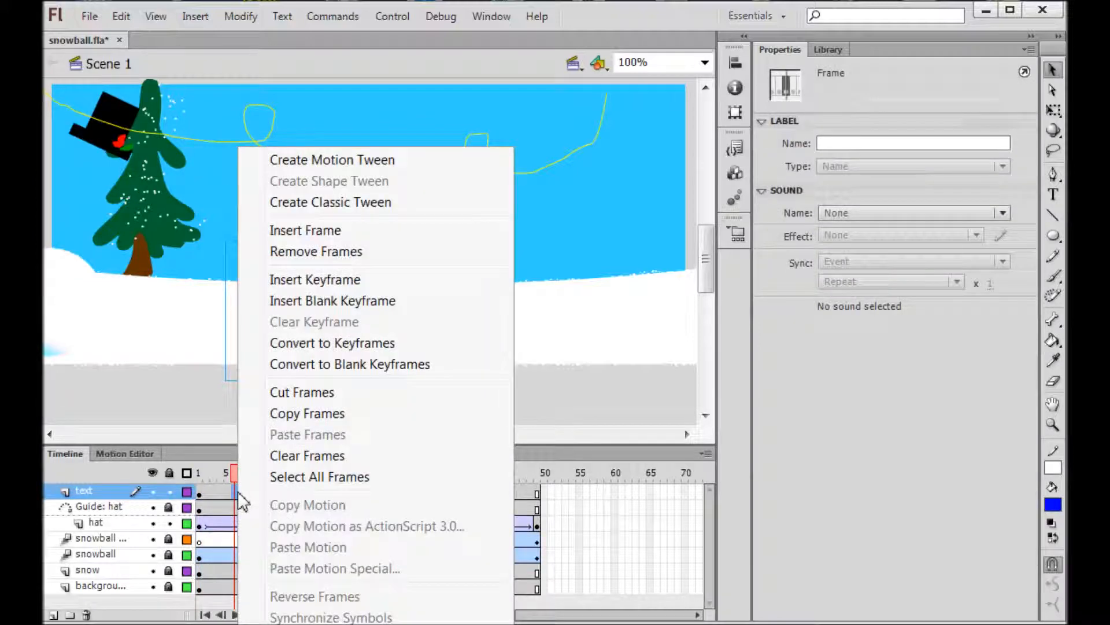
left_click(367, 202)
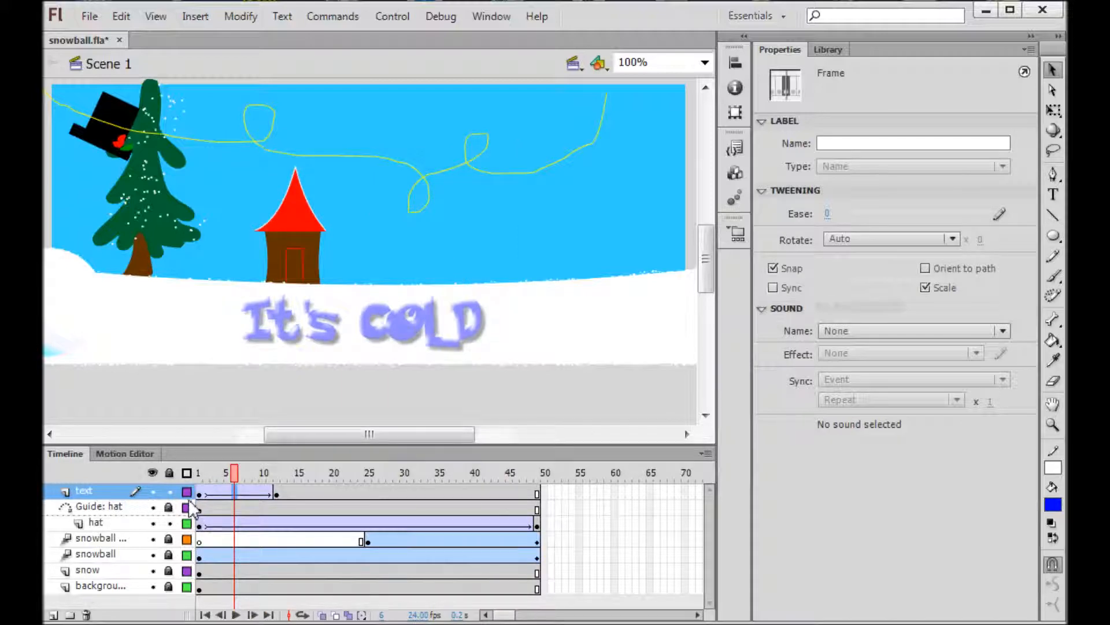
key("Return")
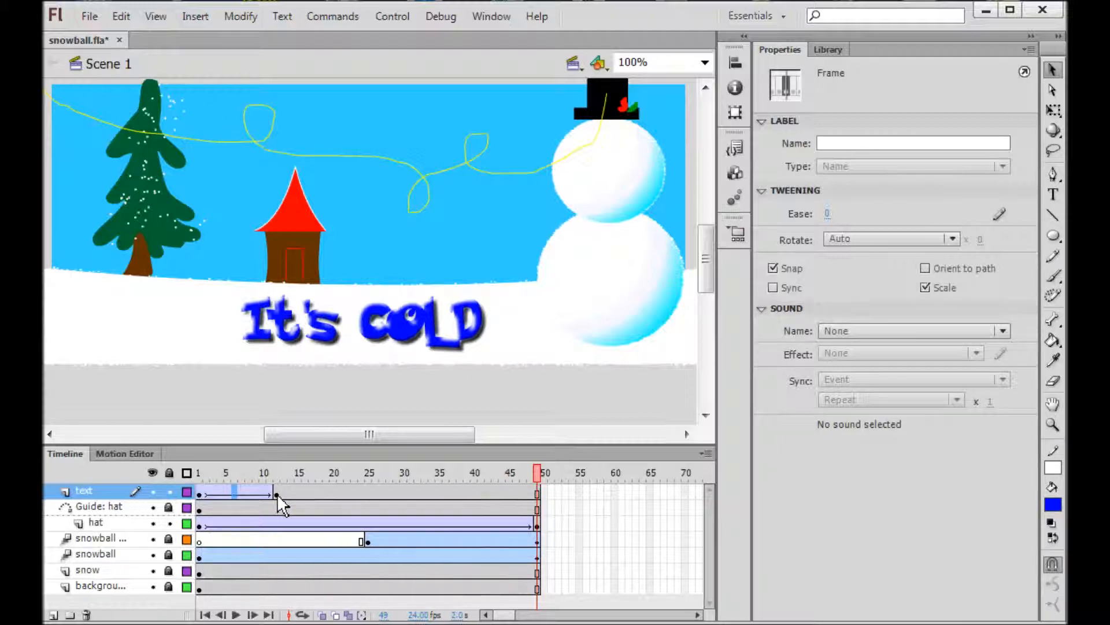
Insert keyframes at frames 36 and 49 of the text layer
left_click(276, 494)
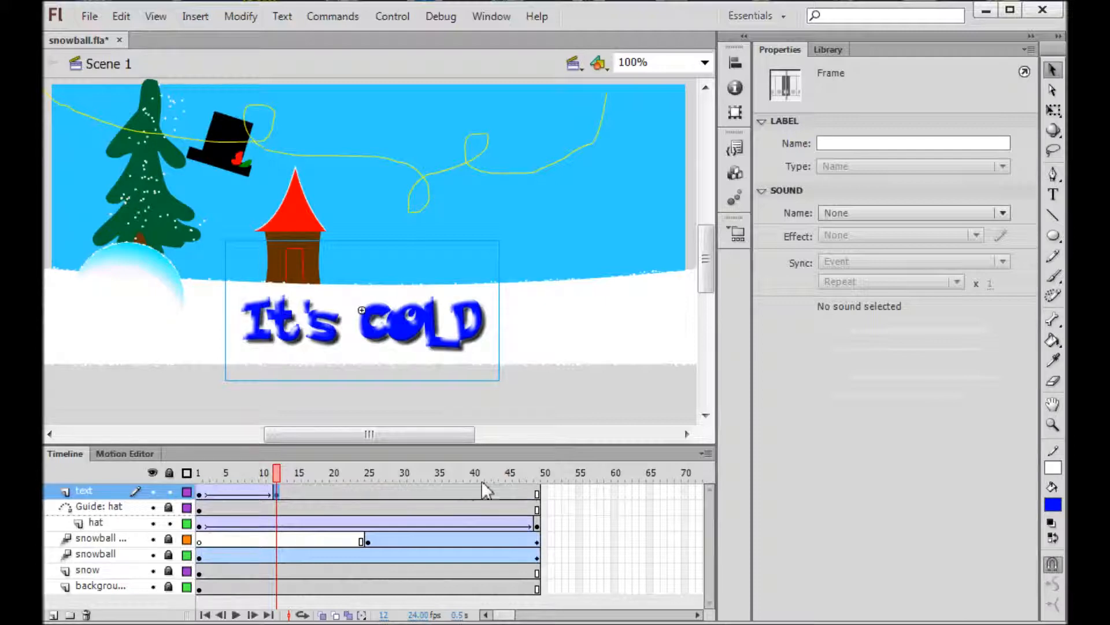
left_click(445, 493)
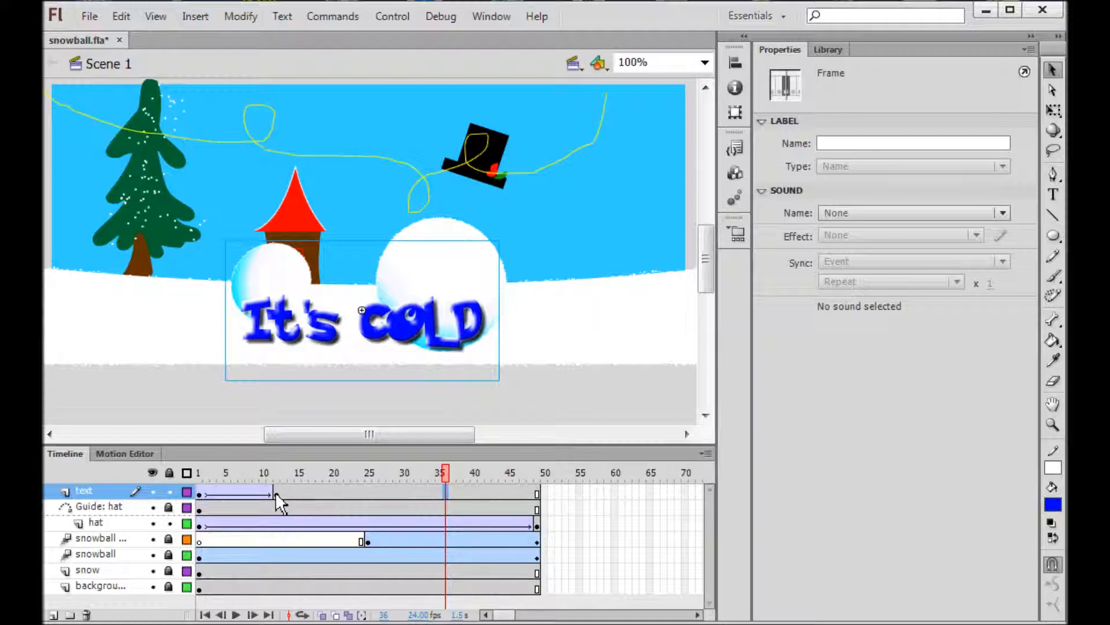
key("F6")
left_click(538, 494)
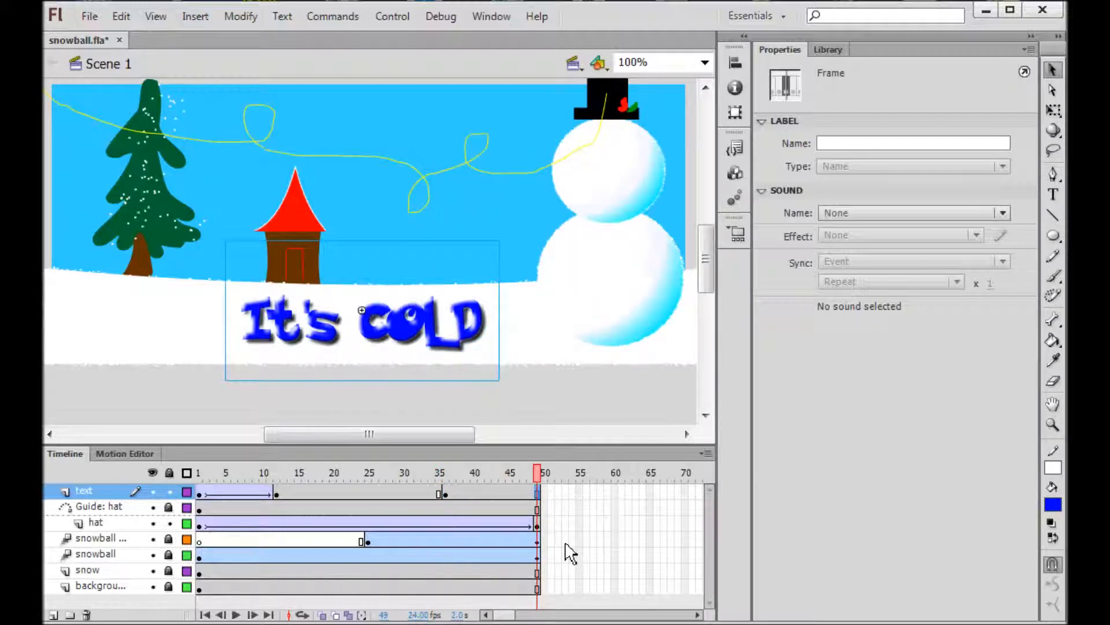
key("F6")
Give the "It's cold" symbol an Alpha color effect of 0% at frame 49
left_click(434, 342)
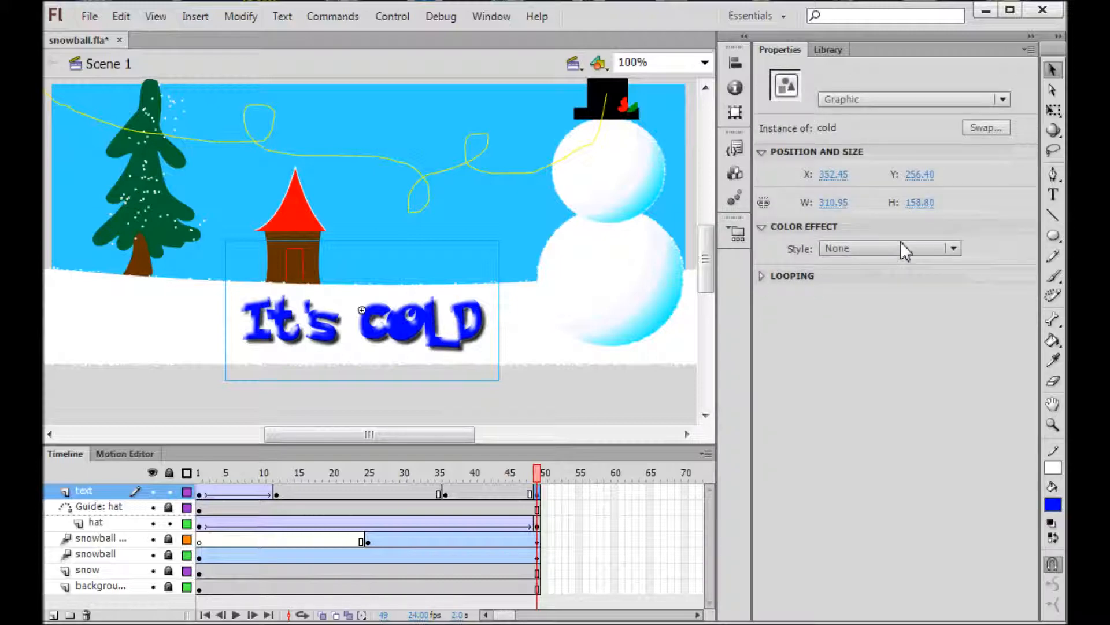
left_click(951, 248)
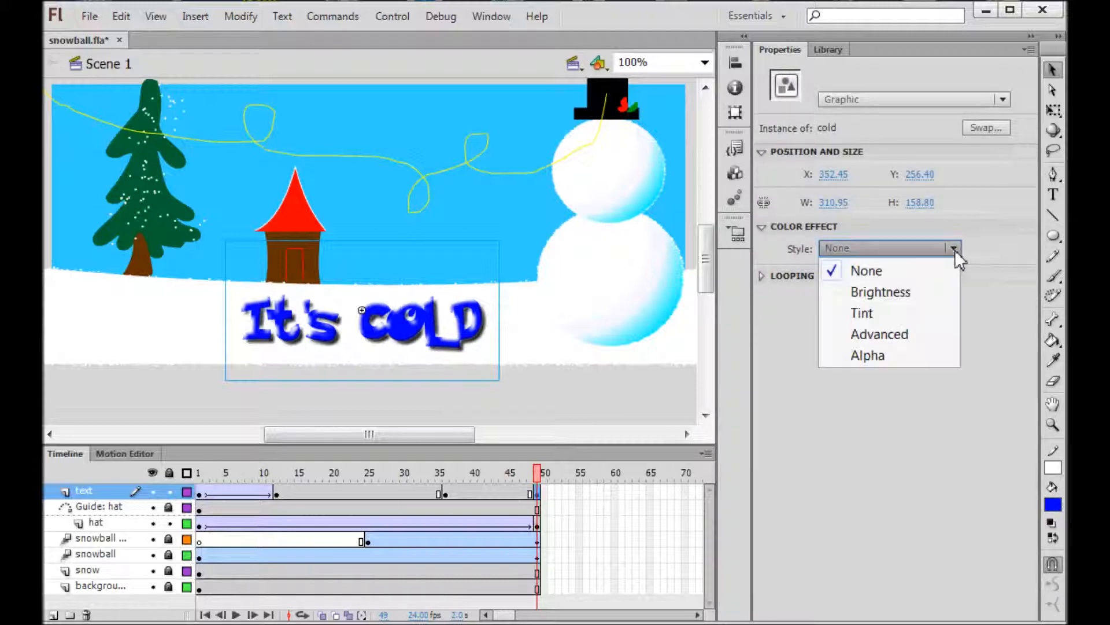
left_click(891, 356)
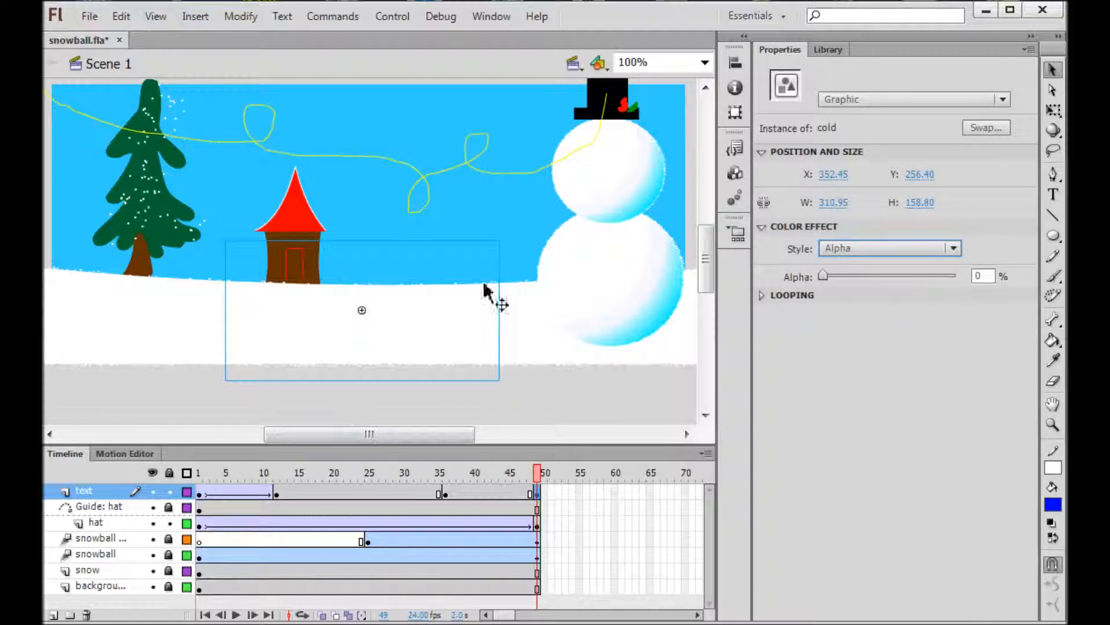
Create a classic tween between frames 36 and 49 of the text layer and play the animation to preview the fade-out
left_click(496, 492)
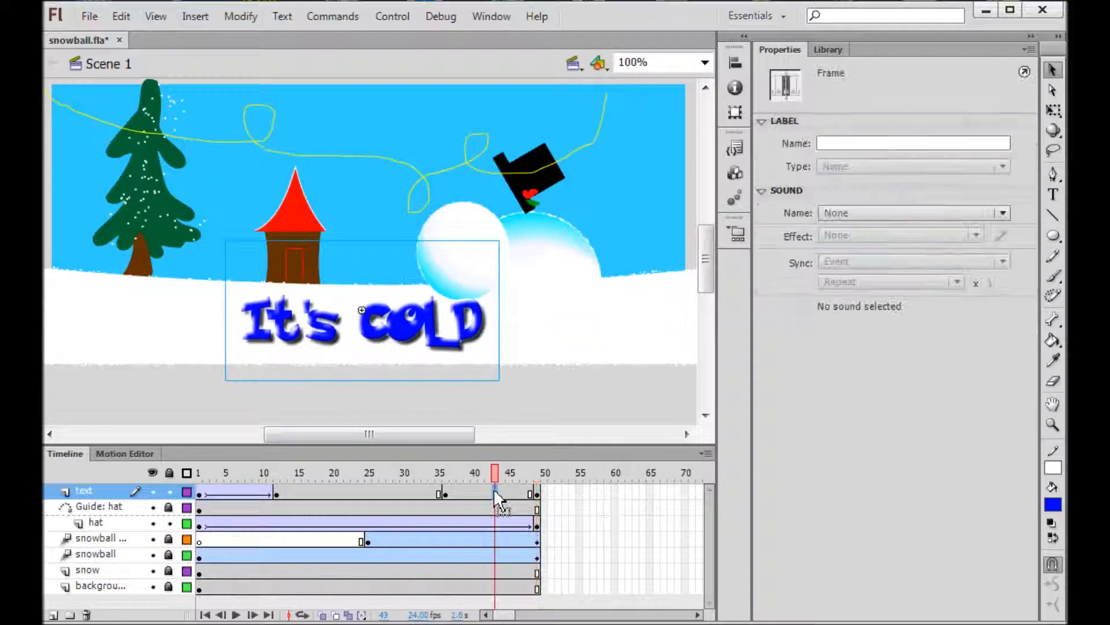
right_click(496, 497)
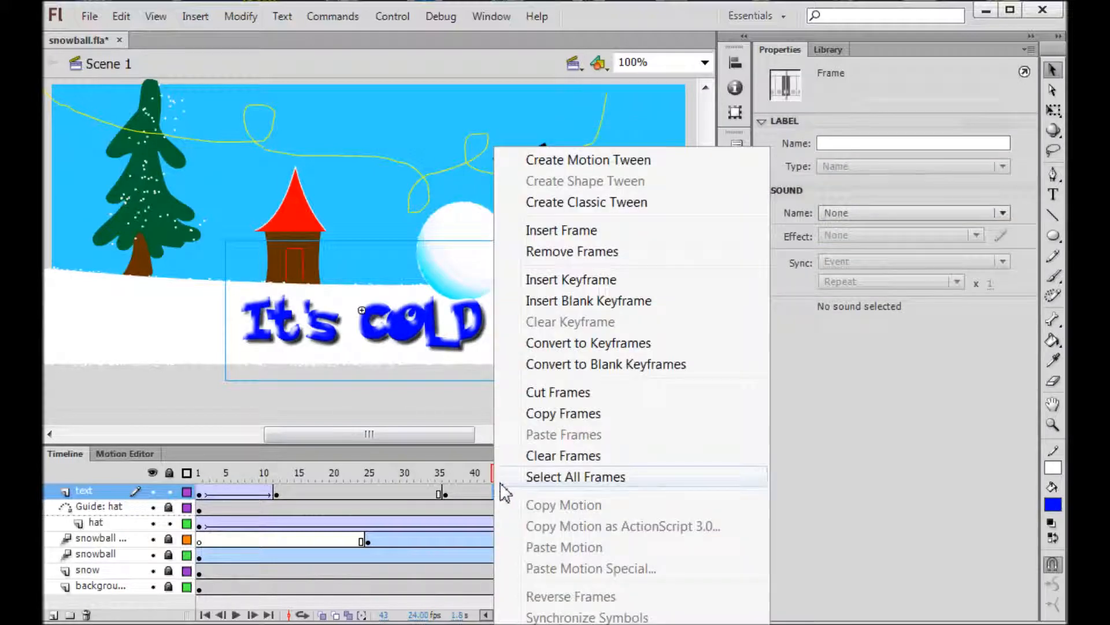
left_click(587, 202)
key("Return")
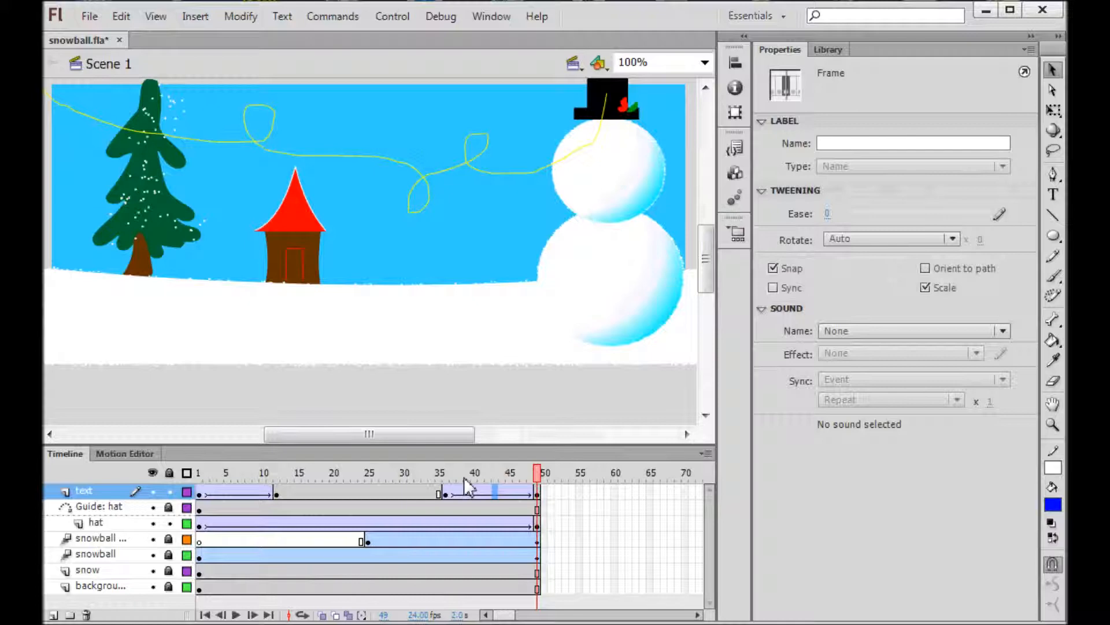
key("Return")
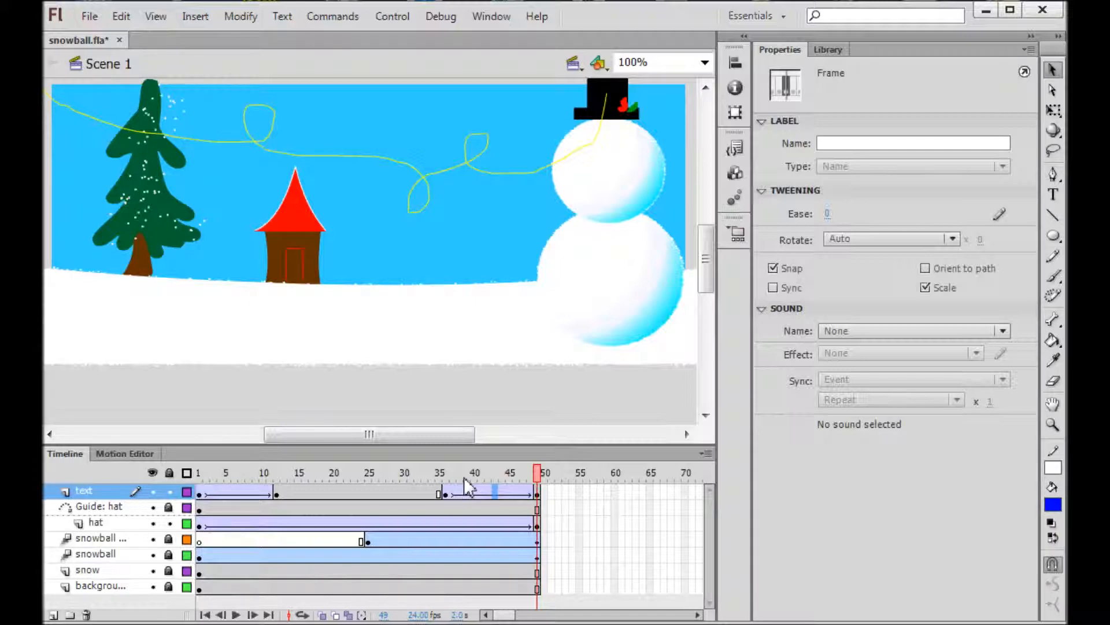
Add a keyframe at frame 23 of the text layer and tint the "It's cold" symbol green (red 0, green 255, blue 51) at 43%
left_click(356, 491)
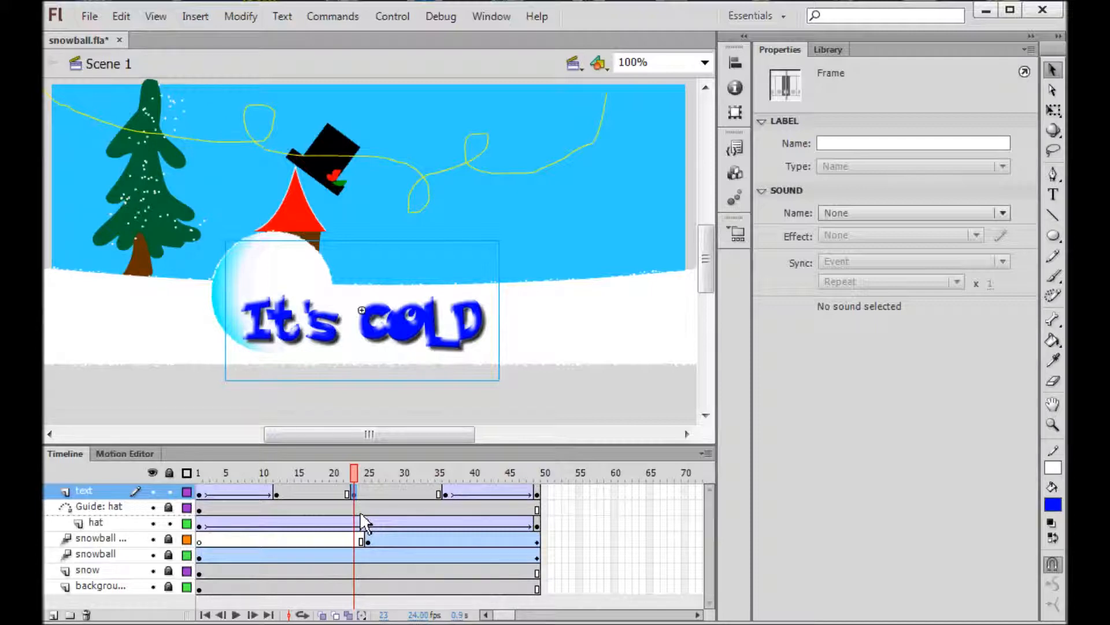
left_click(406, 336)
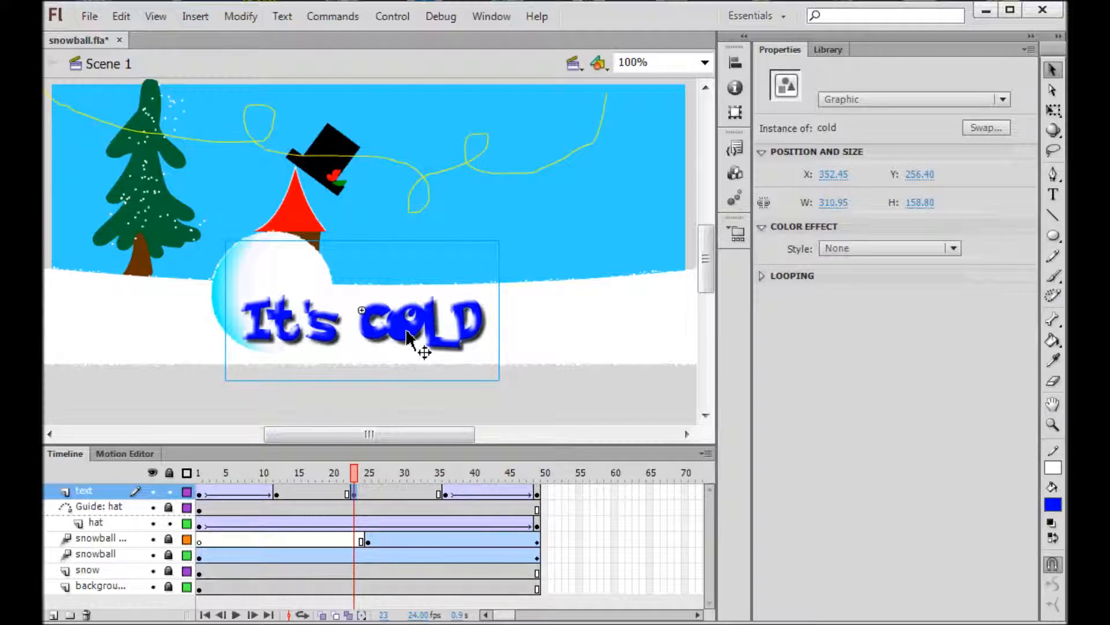
left_click(954, 247)
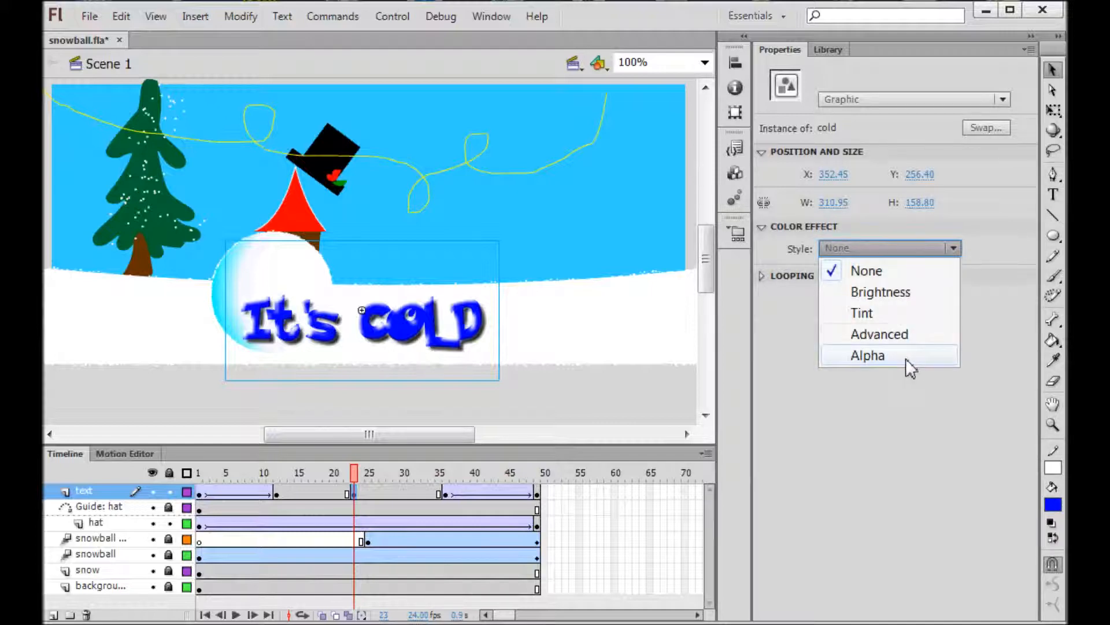
left_click(866, 315)
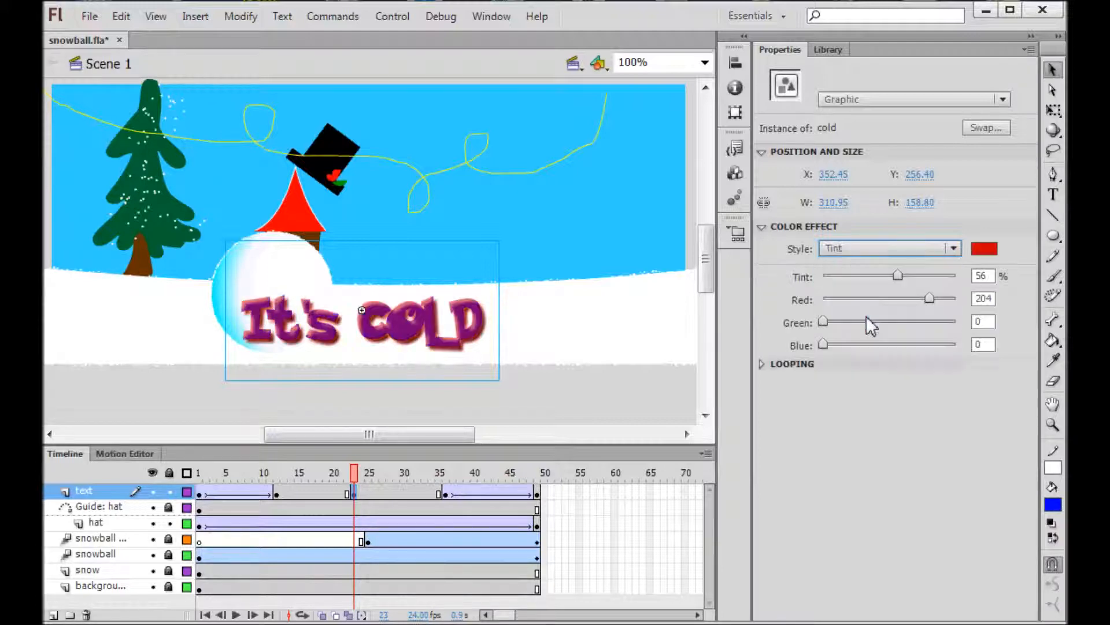
left_click(986, 250)
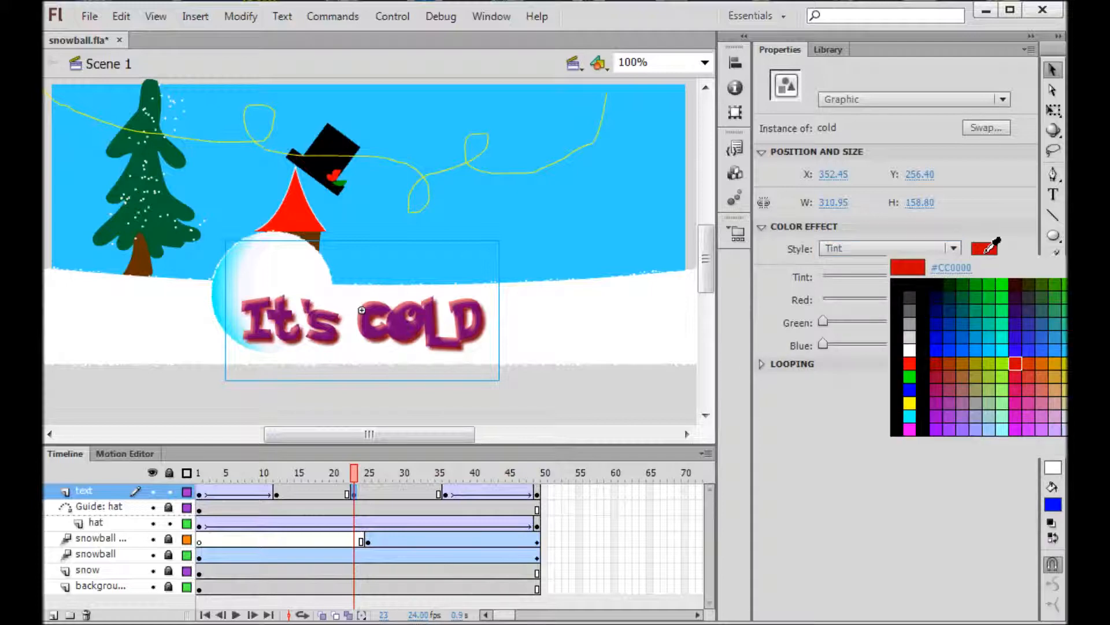
left_click(1002, 302)
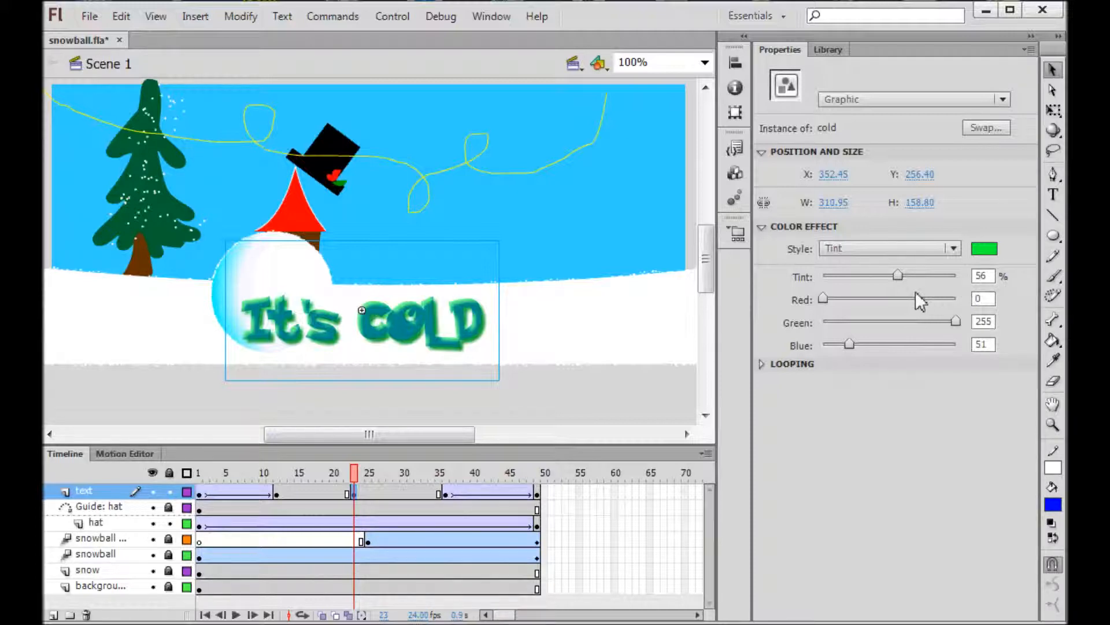
mouse_move(900, 275)
left_mouse_down()
mouse_move(920, 275)
mouse_move(884, 282)
left_mouse_up()
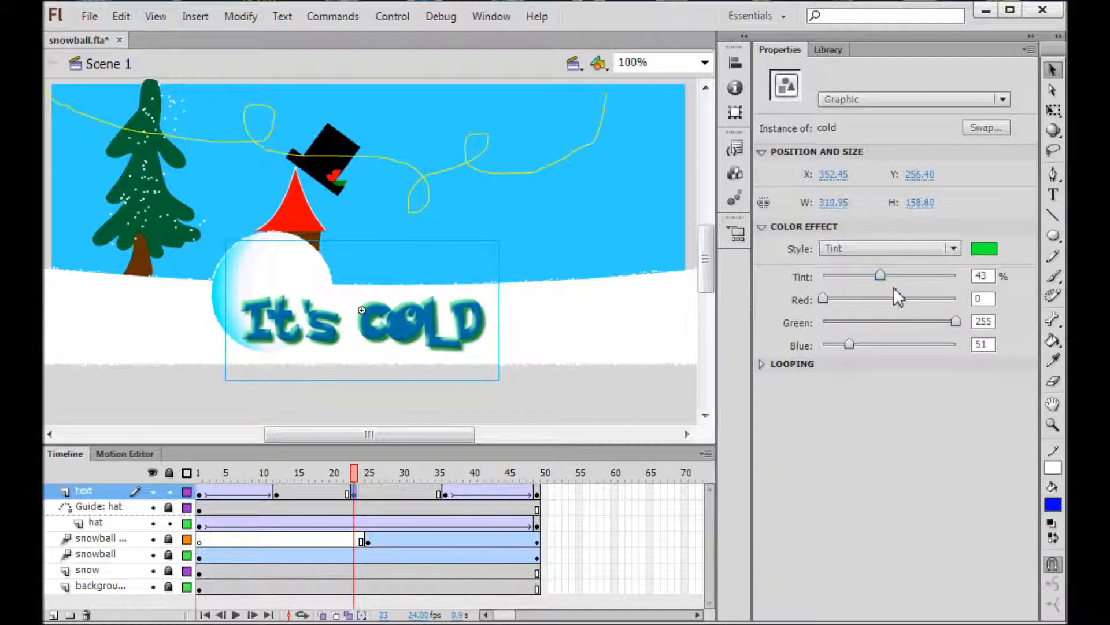
Try to create a classic tween on the text layer between the keyframes at frames 23 and 36, and undo it
mouse_move(823, 299)
left_mouse_down()
mouse_move(898, 298)
mouse_move(836, 299)
left_mouse_up()
key("F6")
left_click_drag(328, 493, 373, 493)
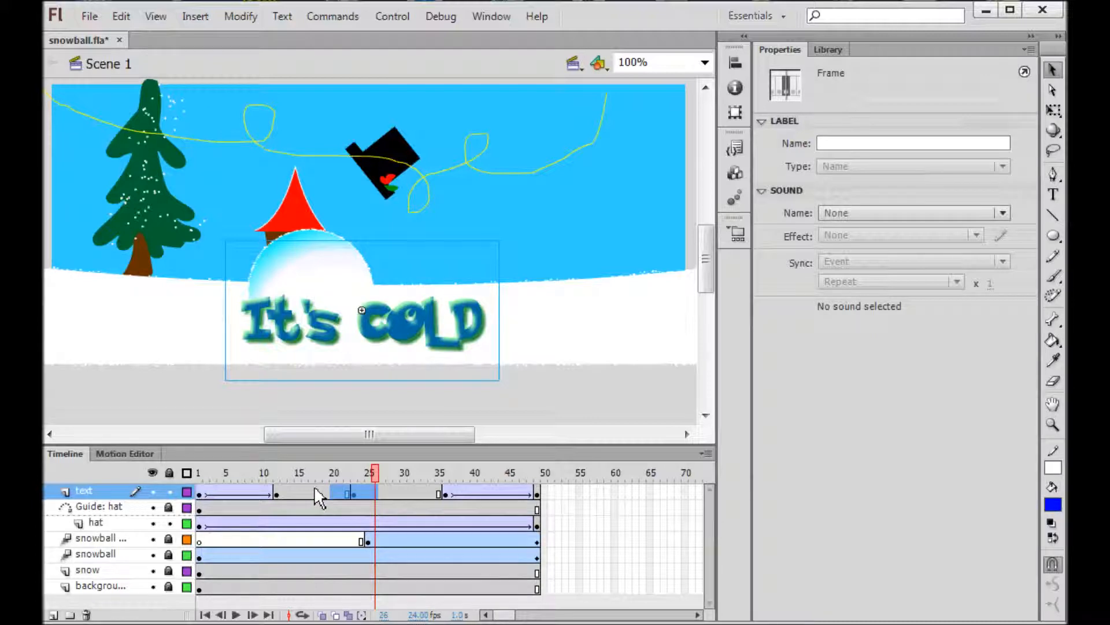
mouse_move(354, 495)
left_mouse_down()
mouse_move(306, 510)
mouse_move(337, 496)
left_mouse_up()
left_click_drag(328, 491, 374, 488)
right_click(385, 490)
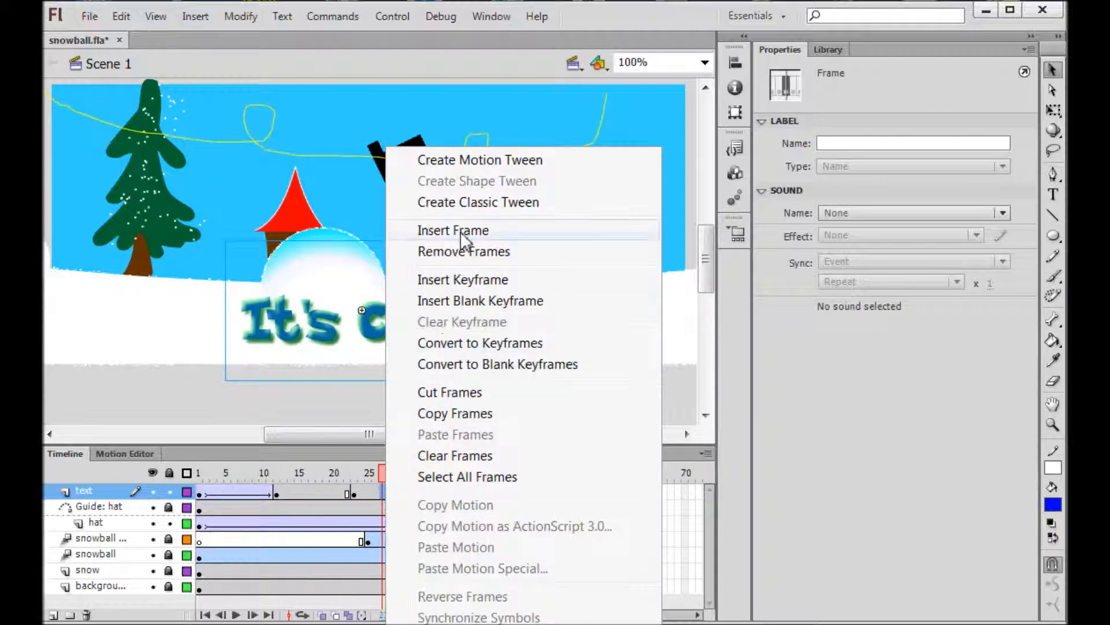
left_click(479, 203)
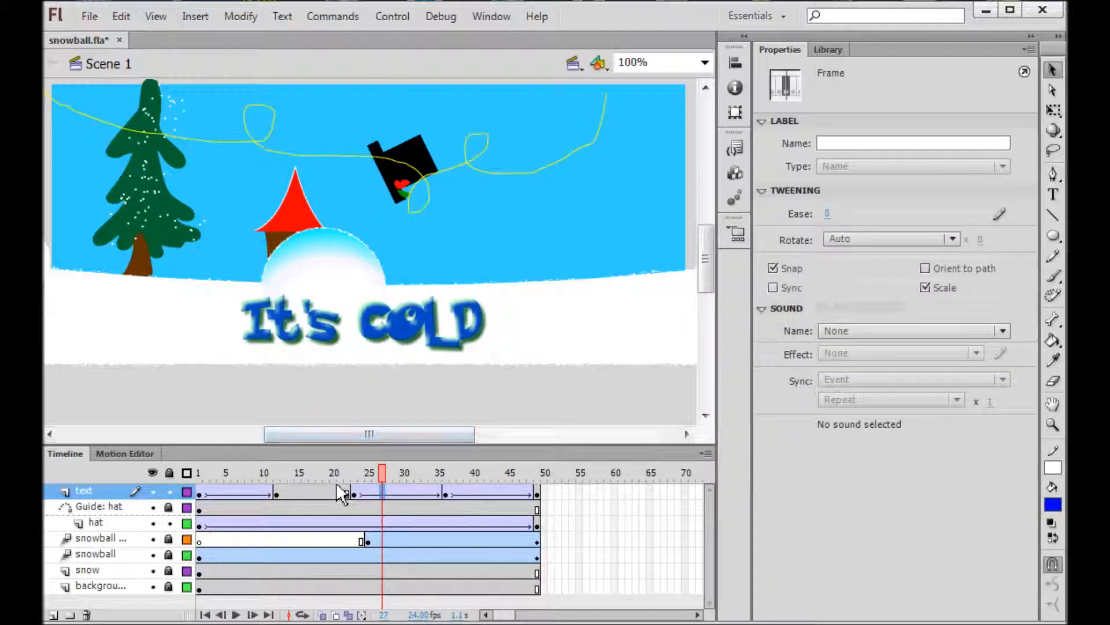
key("ctrl+z")
Create classic tweens on both sides of the text layer's frame 23 keyframe and play the animation to preview the color change
left_click_drag(332, 487, 368, 491)
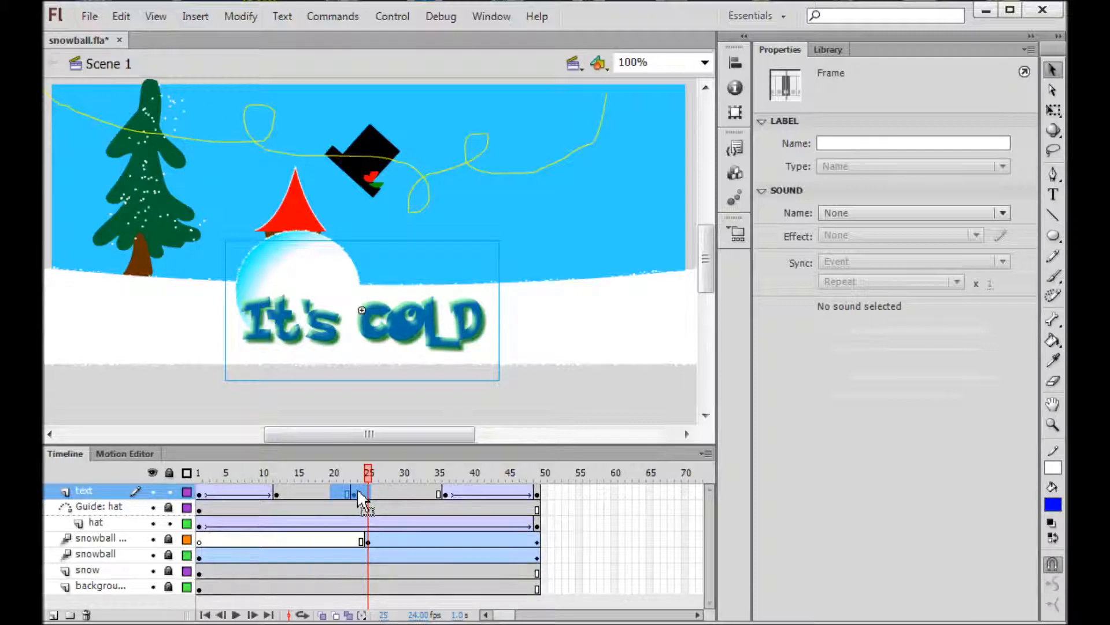
right_click(359, 489)
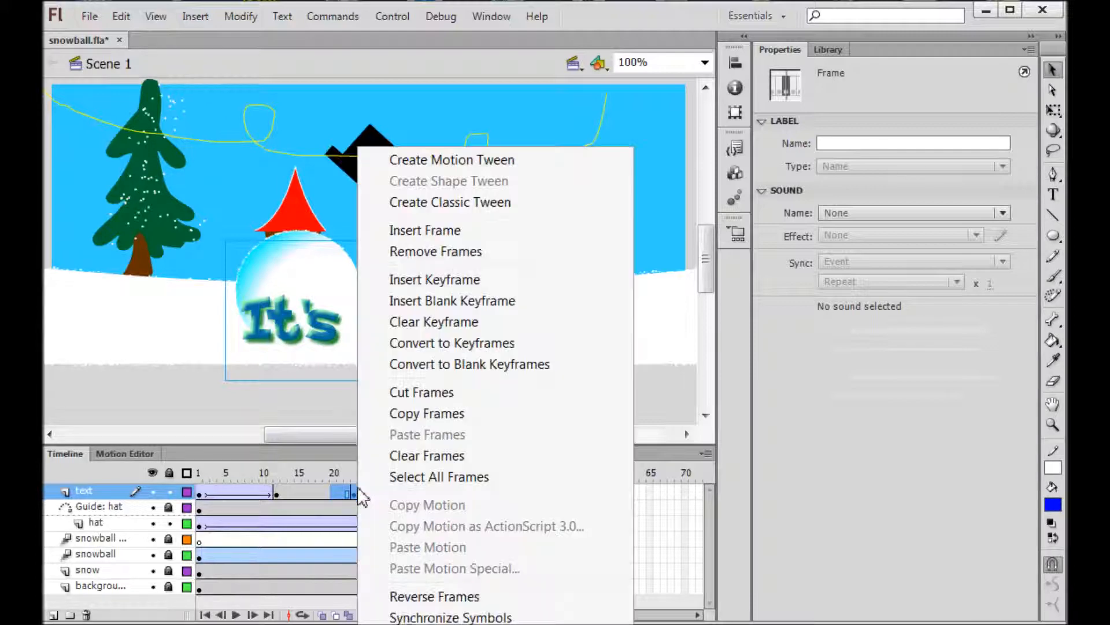
left_click(469, 205)
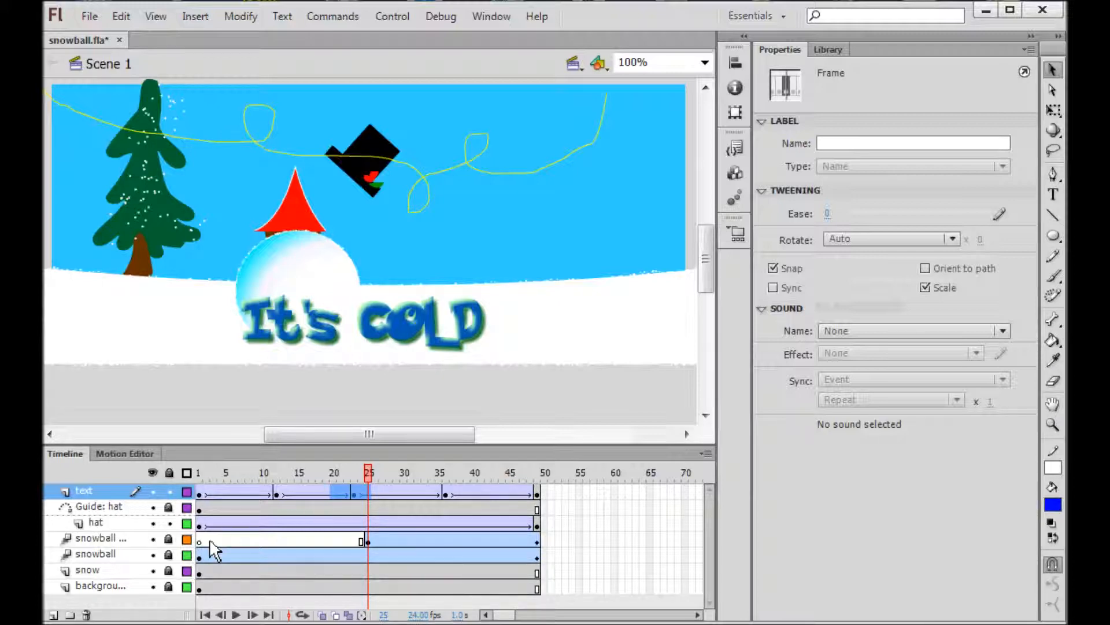
key("Return")
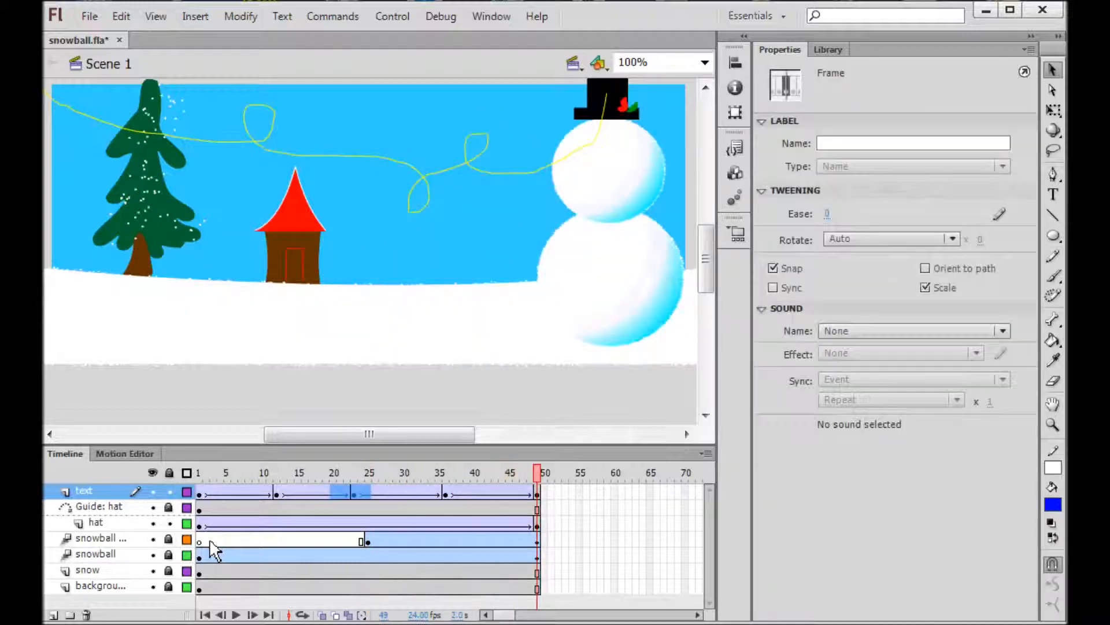
key("Return")
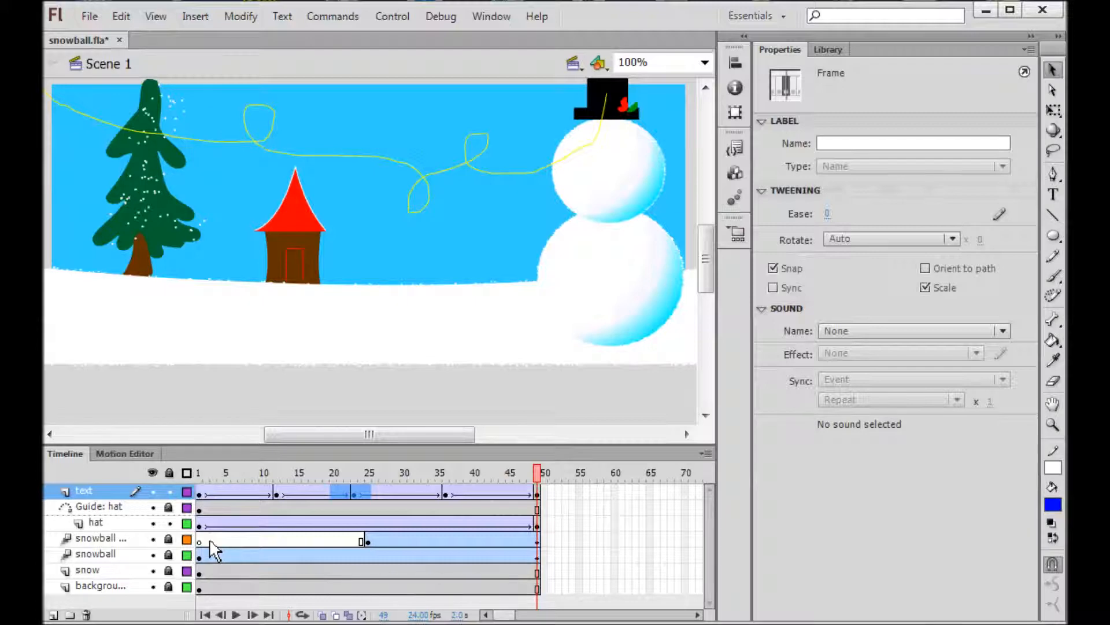
Move the text layer's keyframe at frame 36 to frame 37 and the one at frame 23 to frame 24, and test the movie
left_click(446, 493)
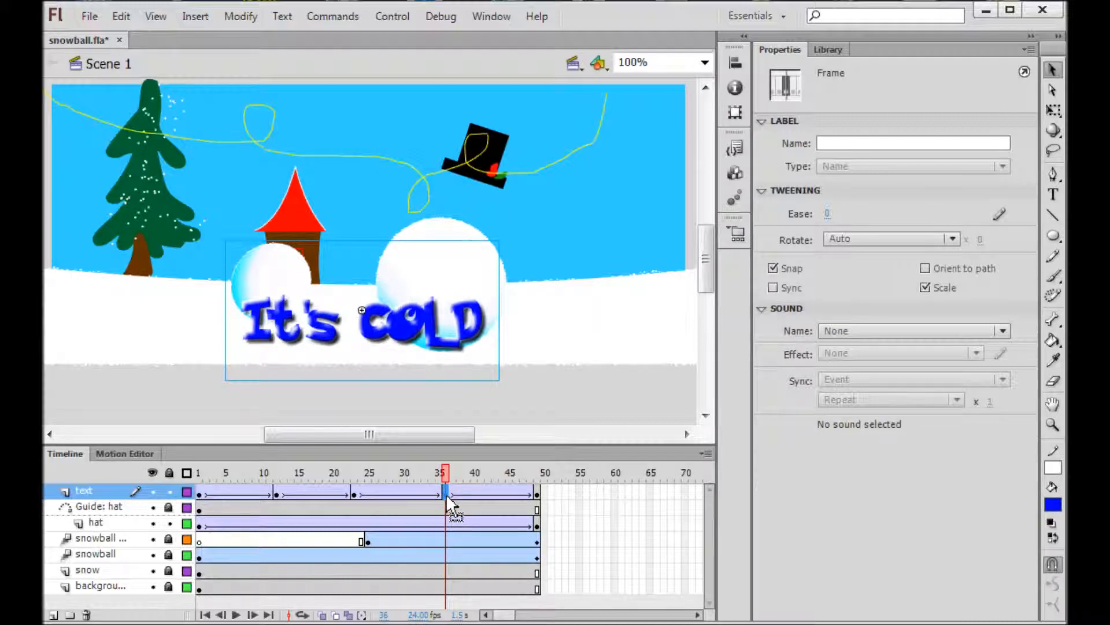
left_click_drag(448, 496, 455, 497)
left_click(455, 496)
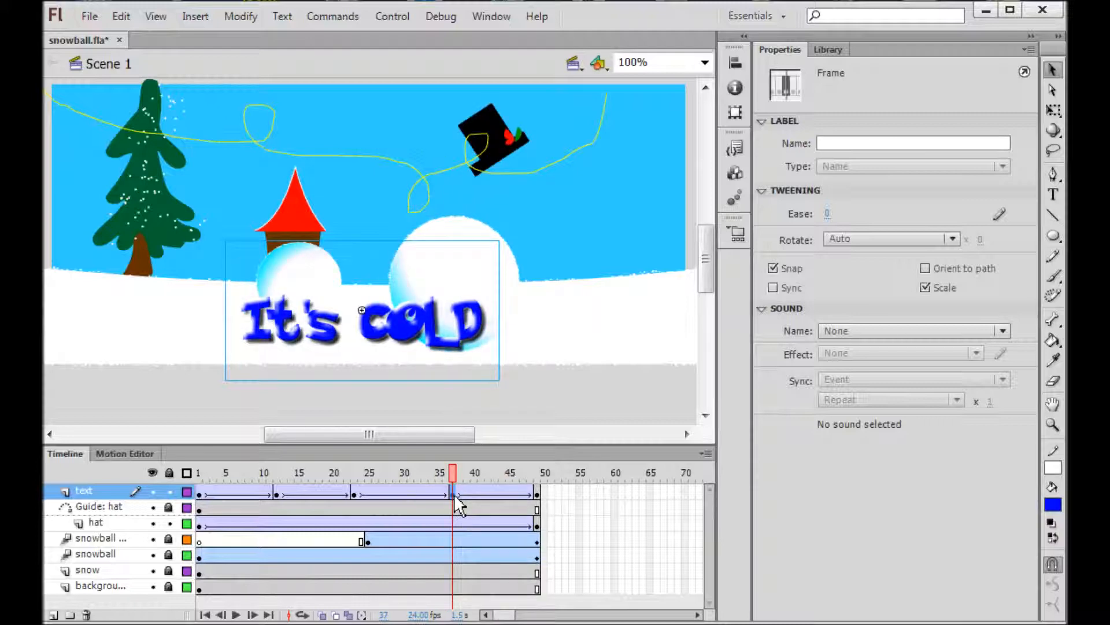
left_click(353, 494)
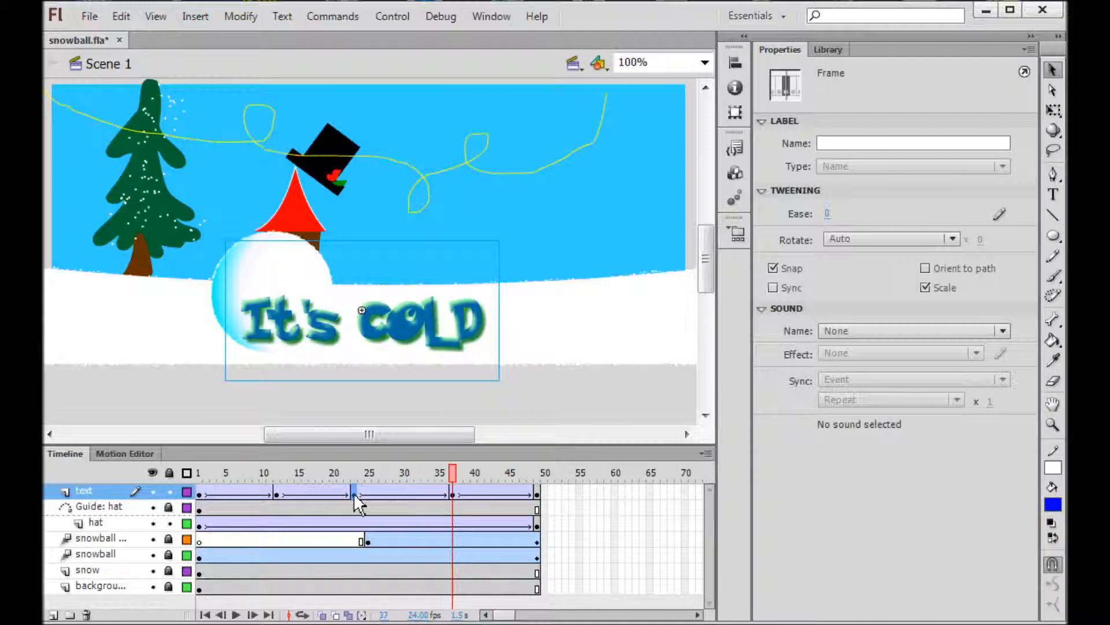
left_click_drag(355, 495, 361, 494)
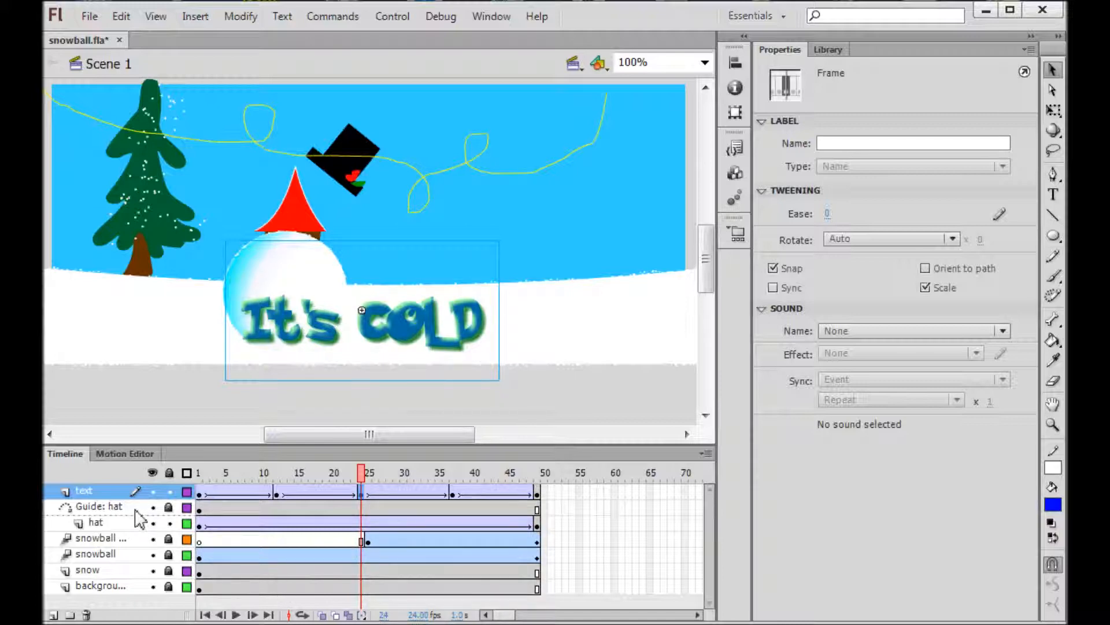
key("ctrl+Return")
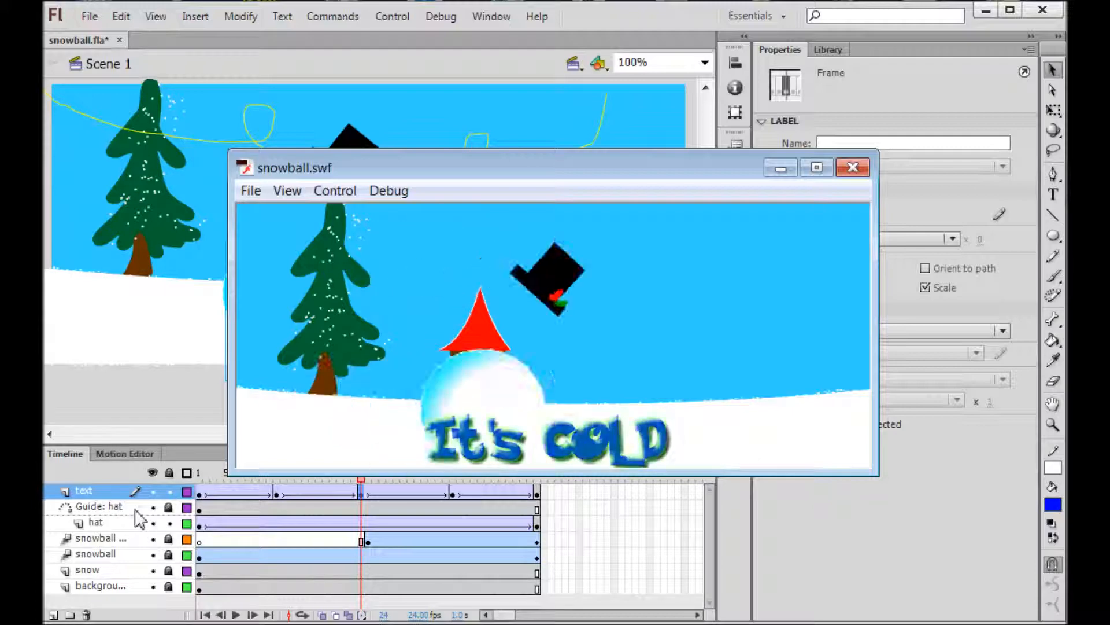
left_click(855, 169)
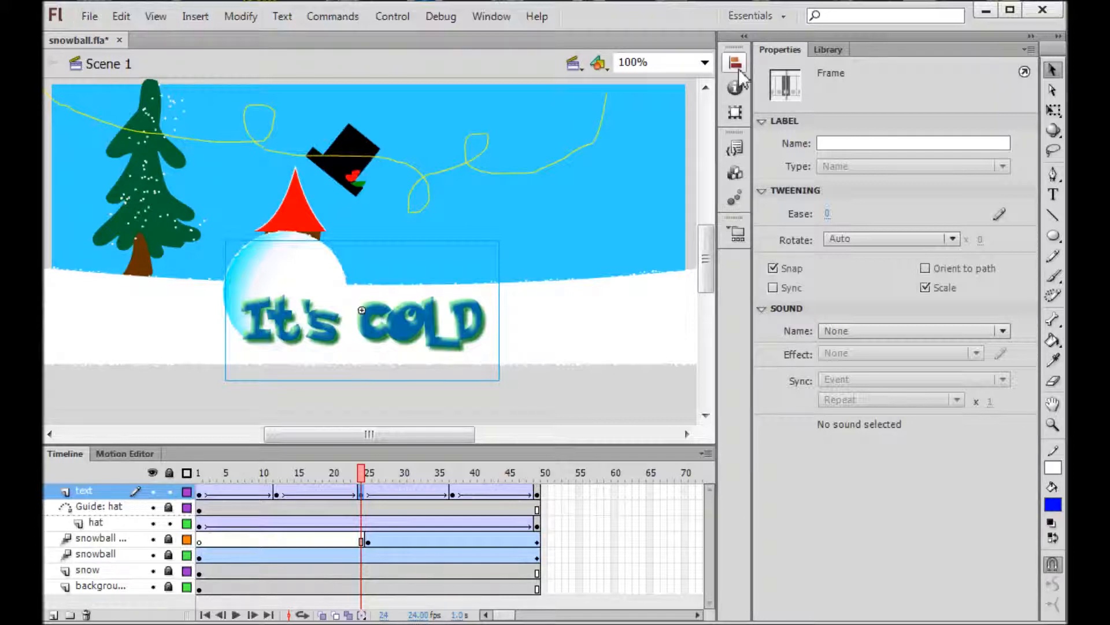
Import the sound file HOWLINGW.WAV from the NATURE folder inside WAVES into the library
left_click(829, 49)
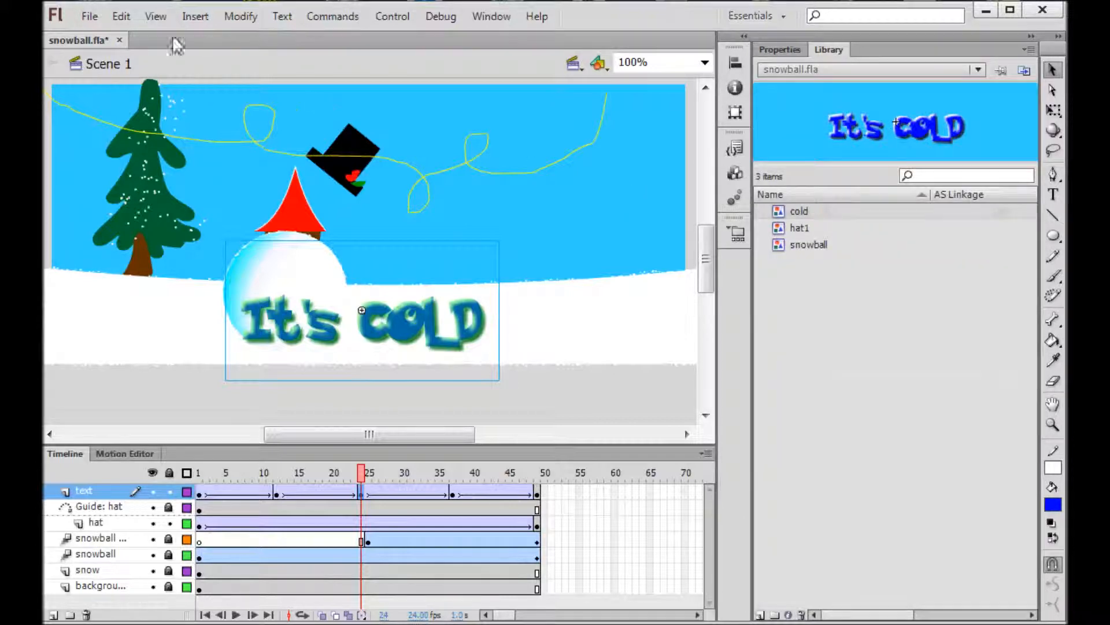
left_click(89, 18)
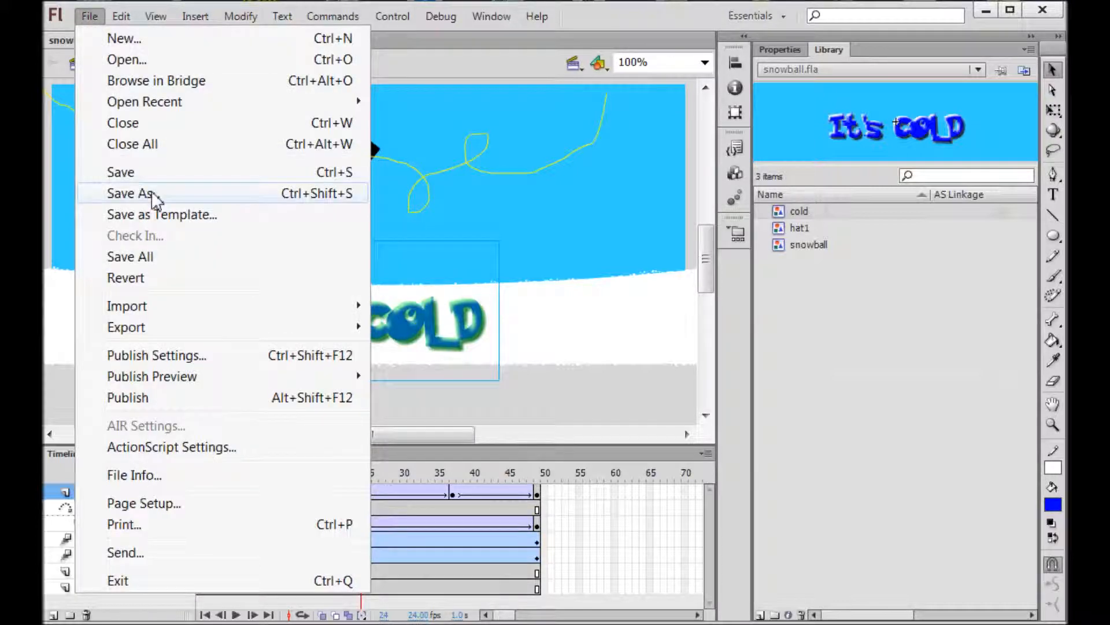
mouse_move(164, 319)
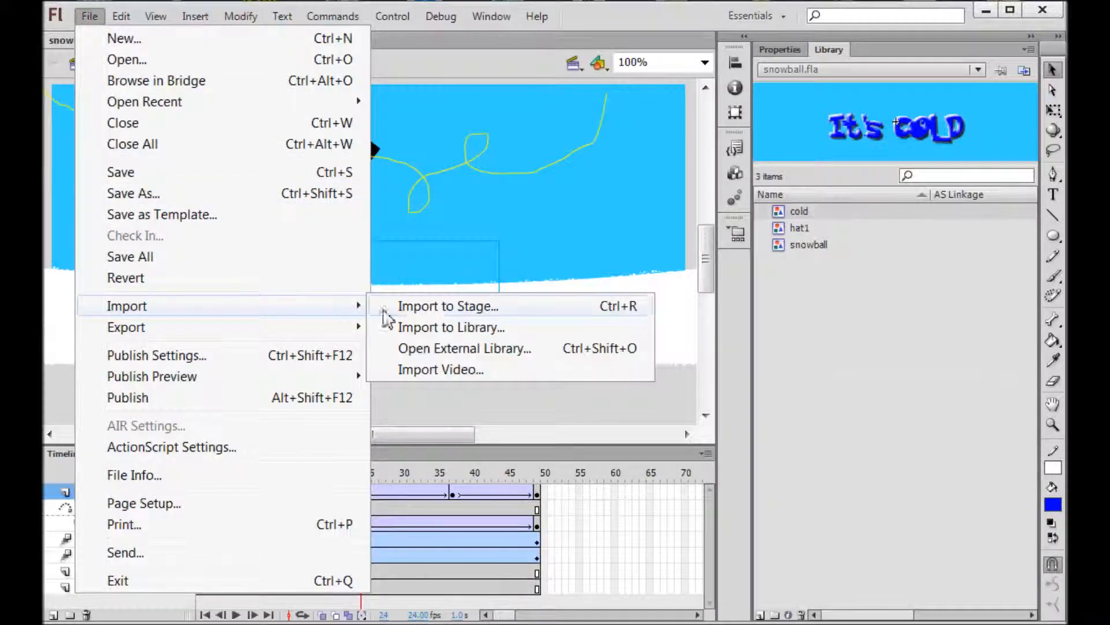
left_click(465, 337)
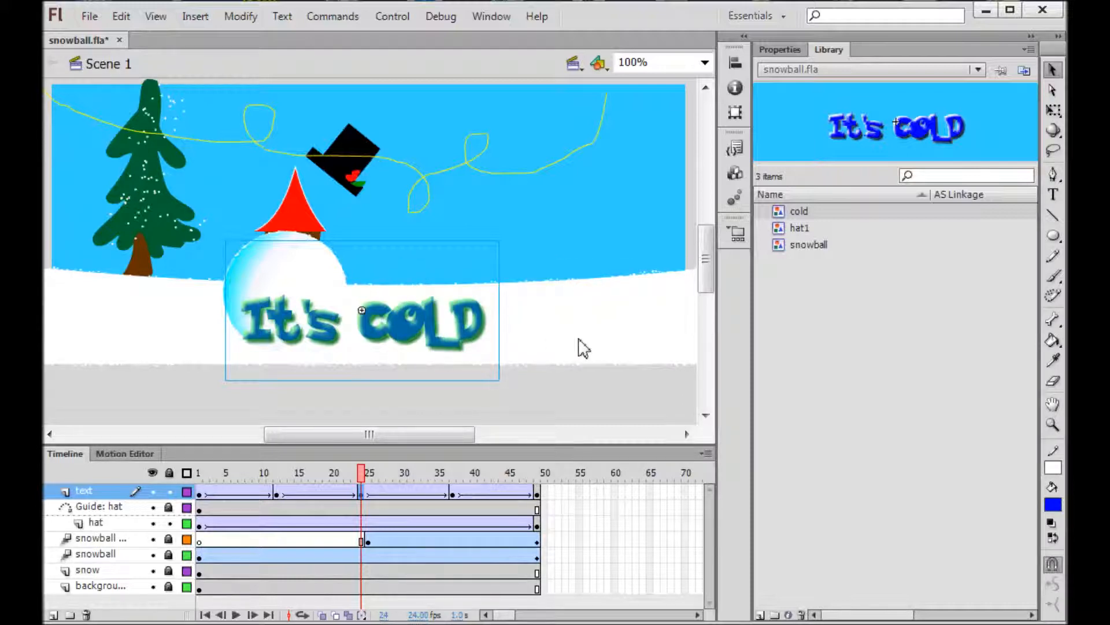
key("ctrl+r")
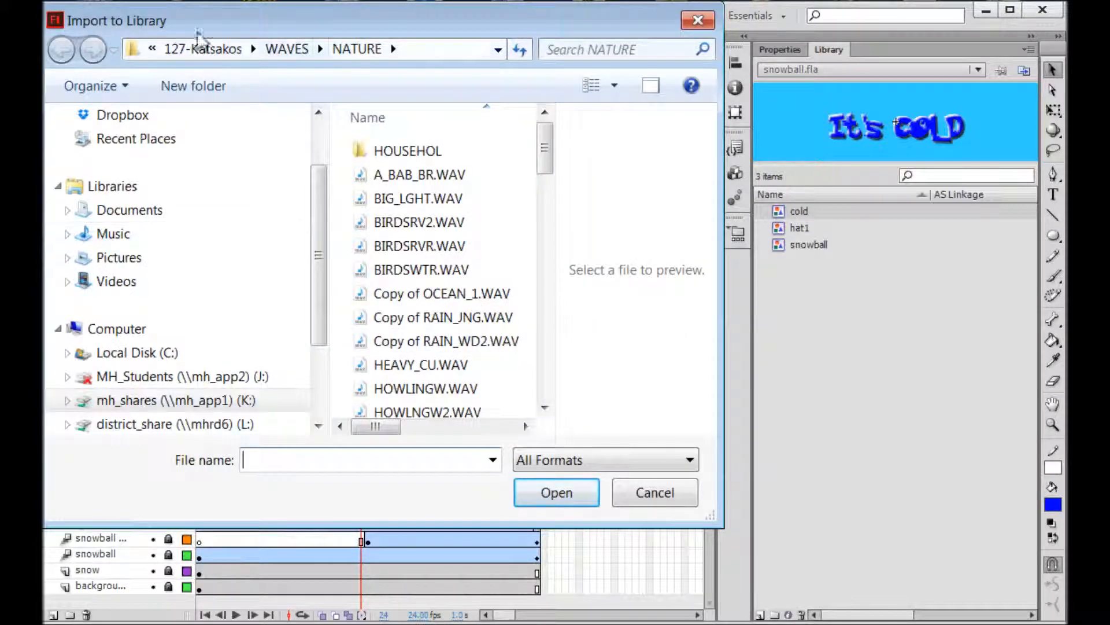
left_click(203, 50)
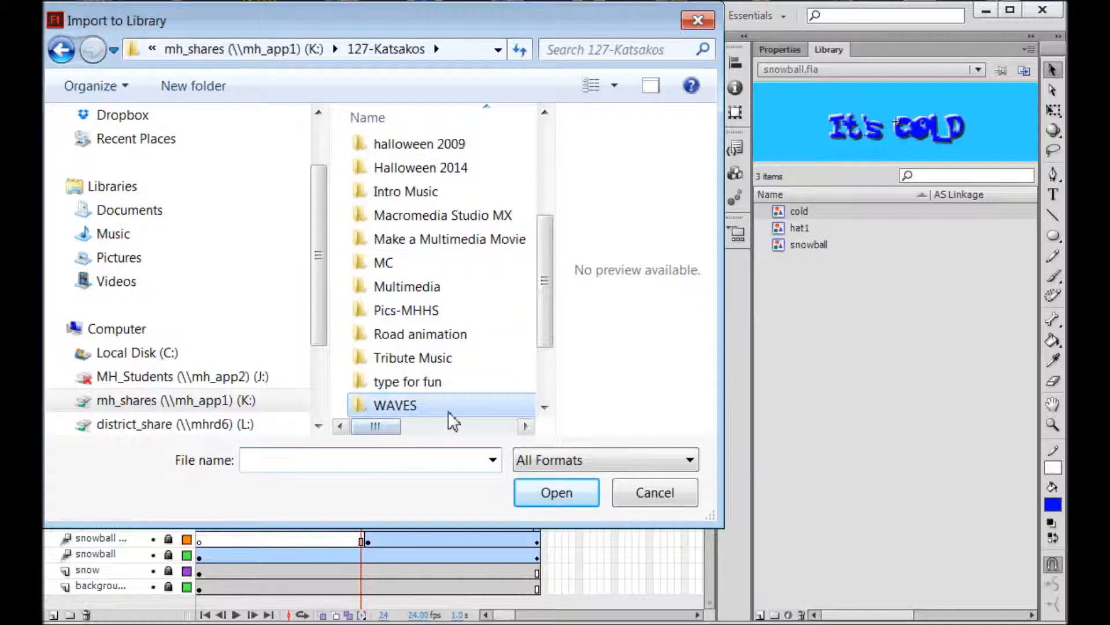
double_click(411, 406)
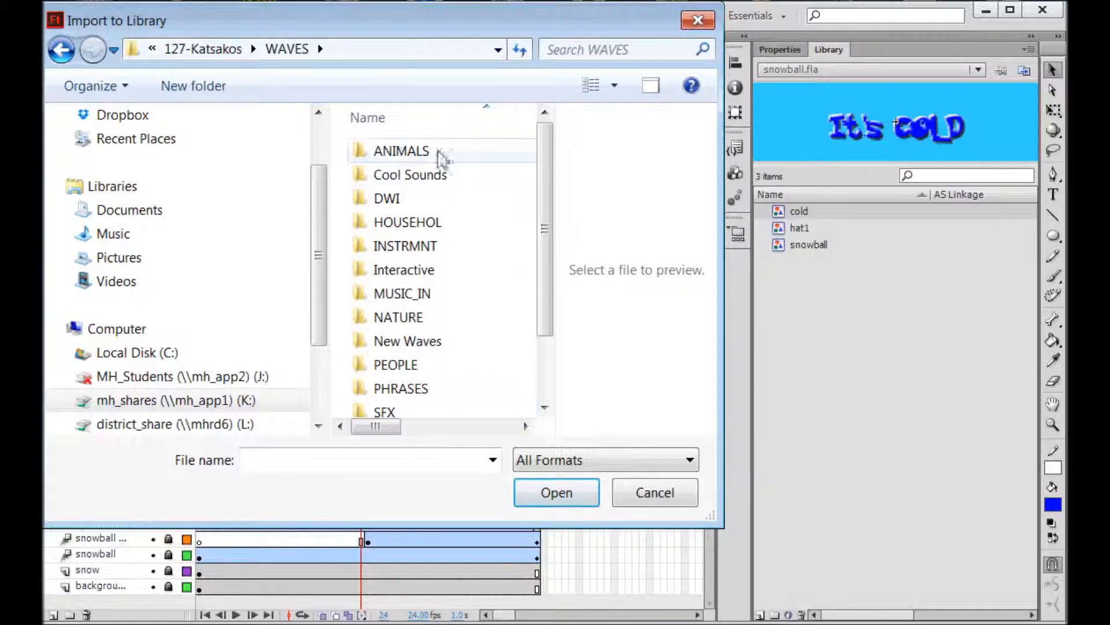
left_click_drag(543, 161, 471, 149)
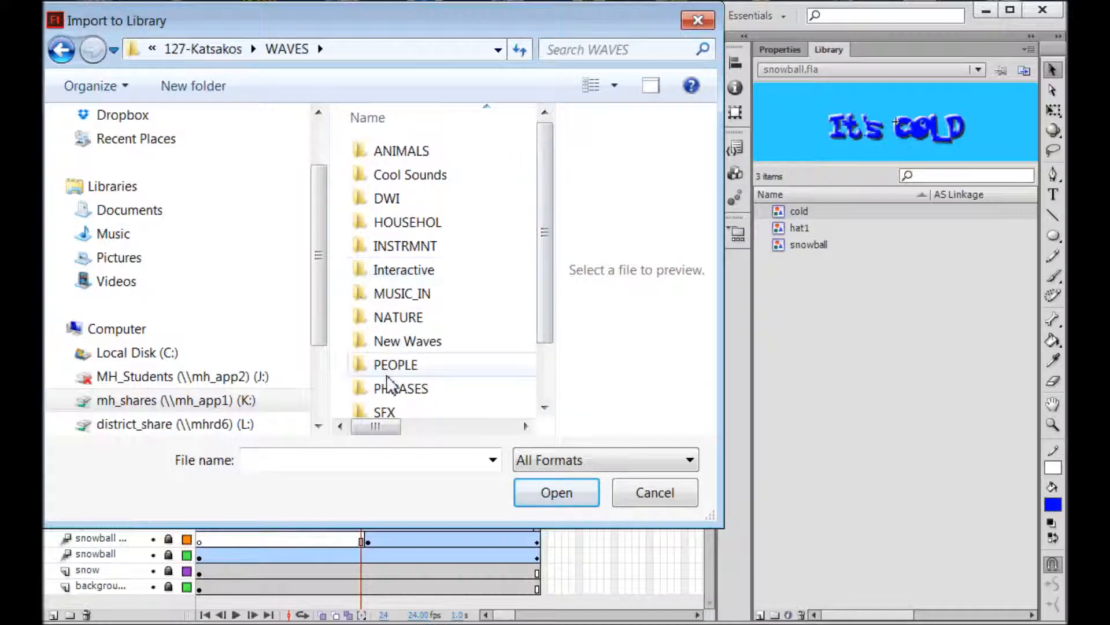
double_click(403, 319)
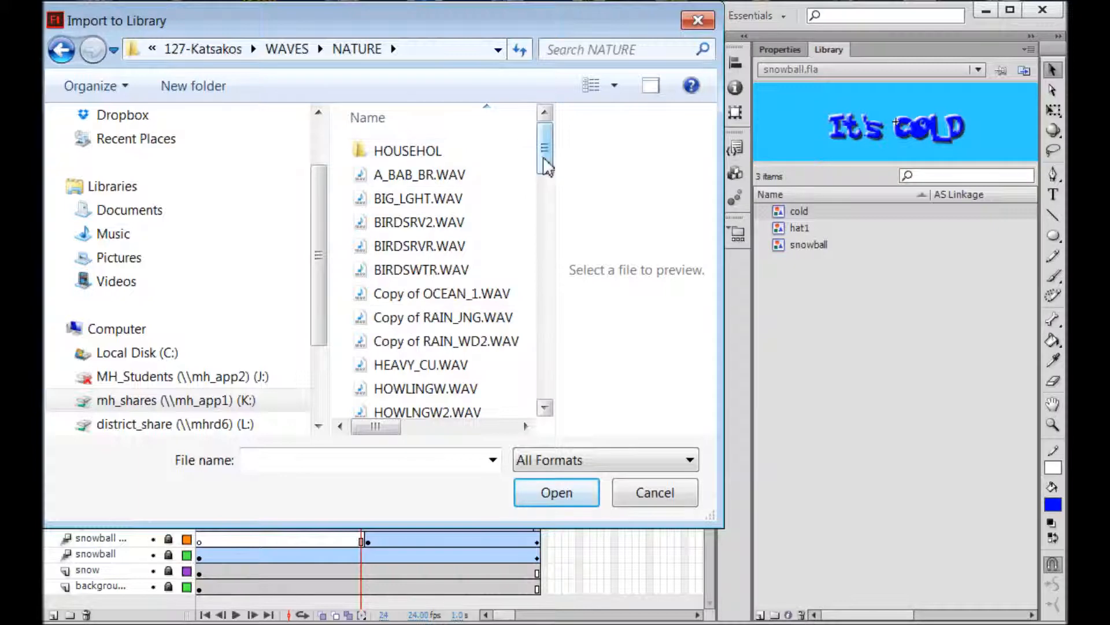
left_click_drag(545, 163, 549, 195)
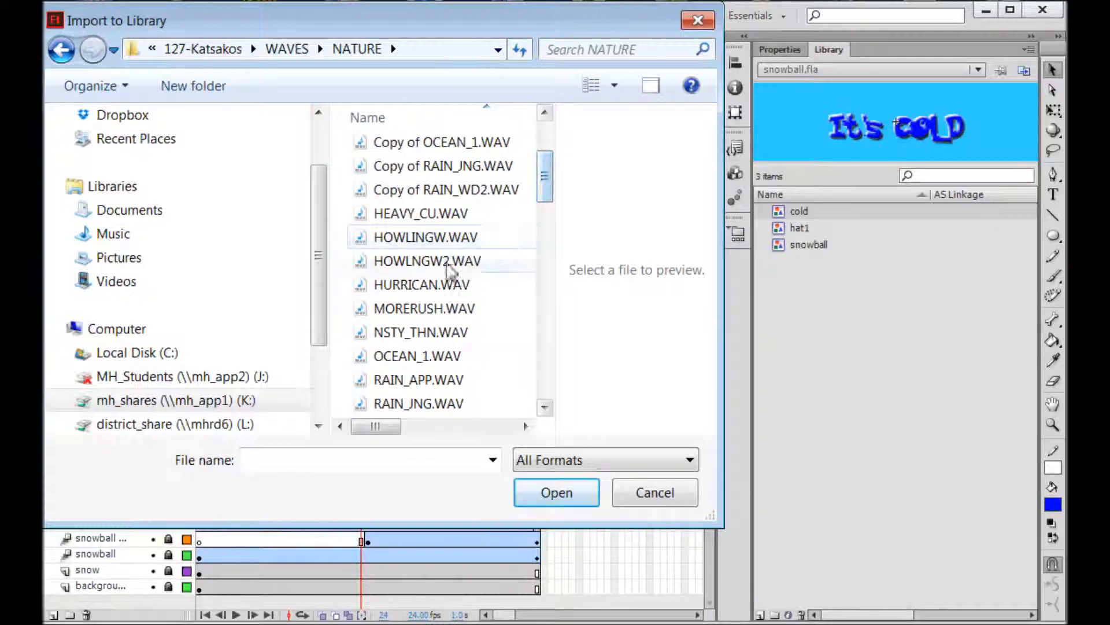
left_click(443, 242)
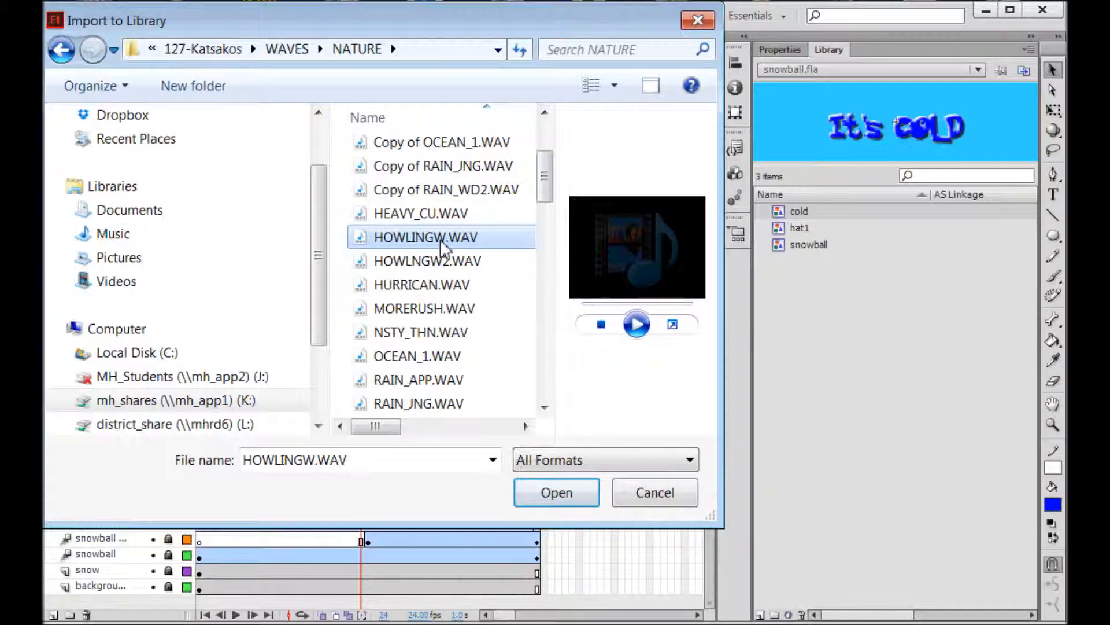
left_click(557, 494)
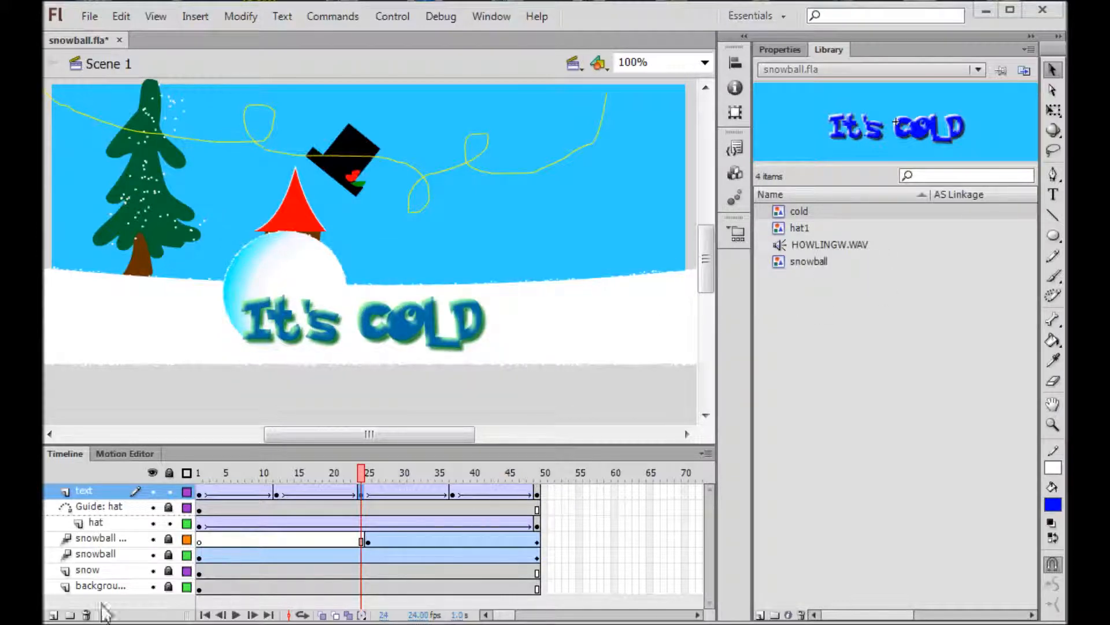
Lock the text and hat layers and add a new layer named sound above the text layer
left_click(169, 491)
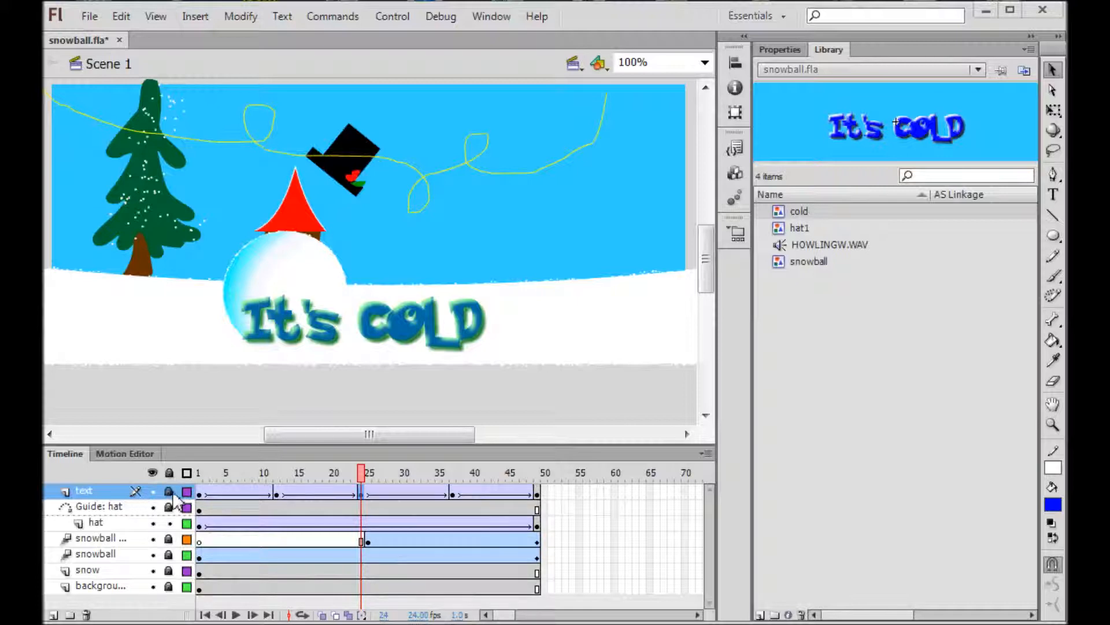
left_click(169, 523)
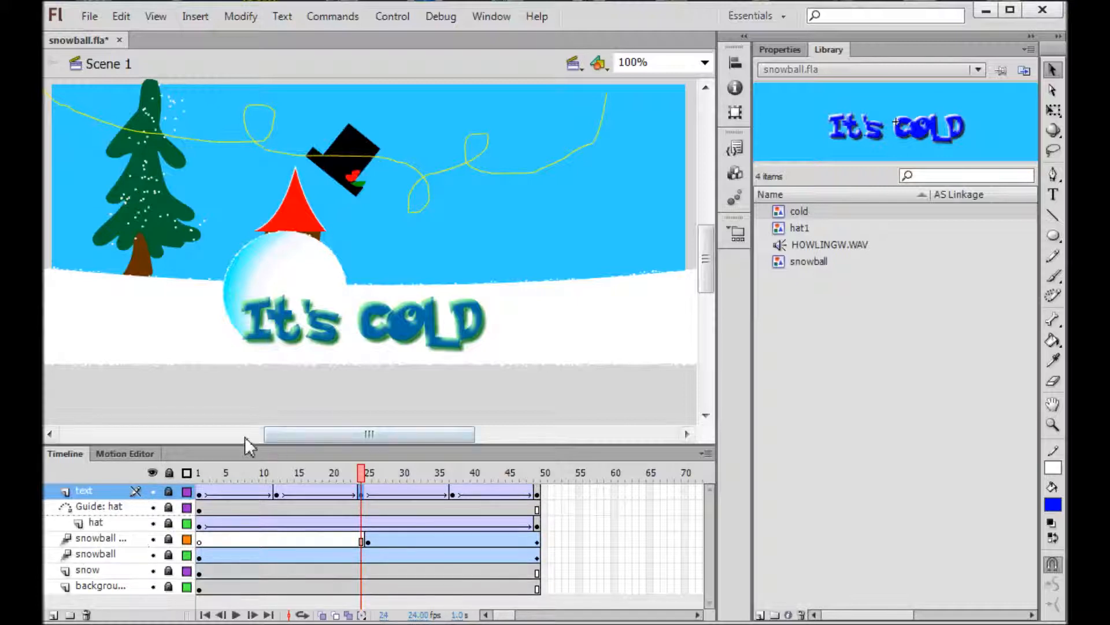
left_click(53, 615)
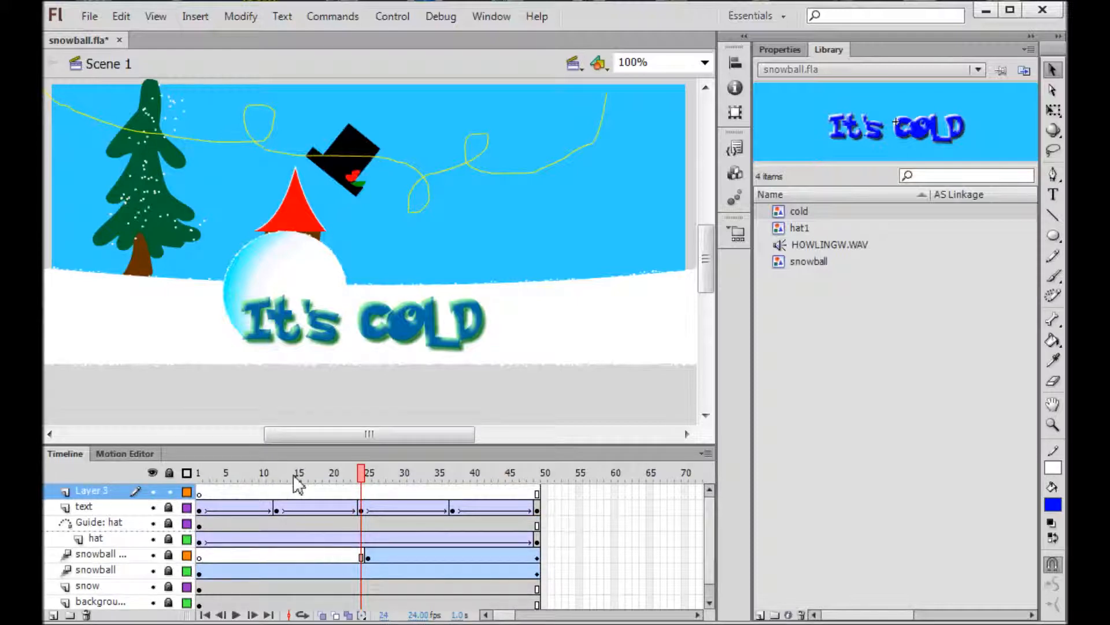
double_click(100, 493)
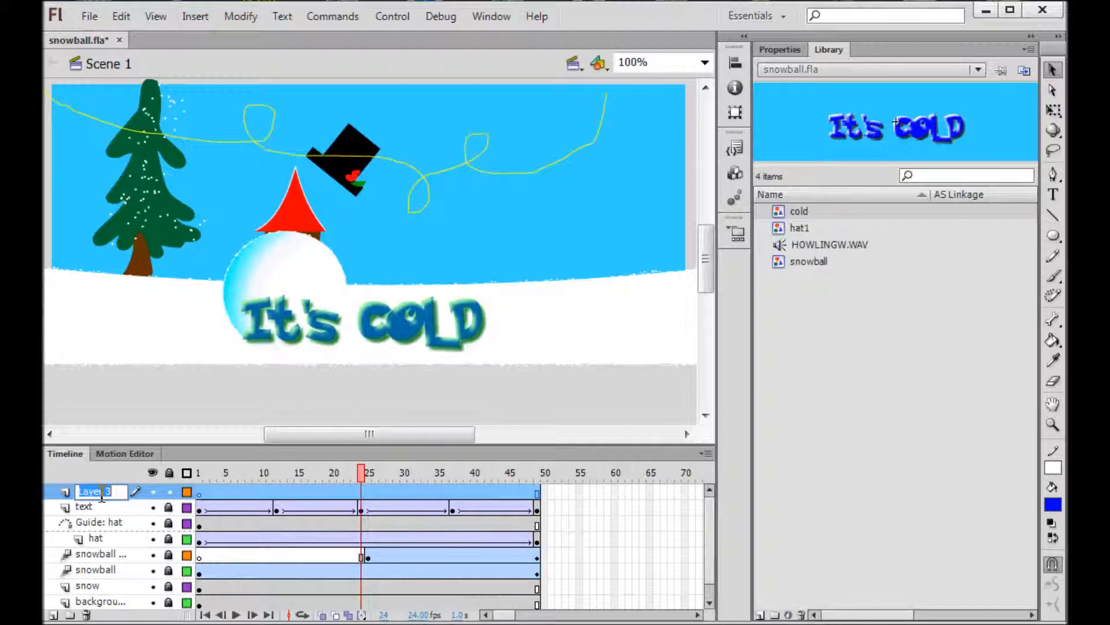
type("sound")
key("Return")
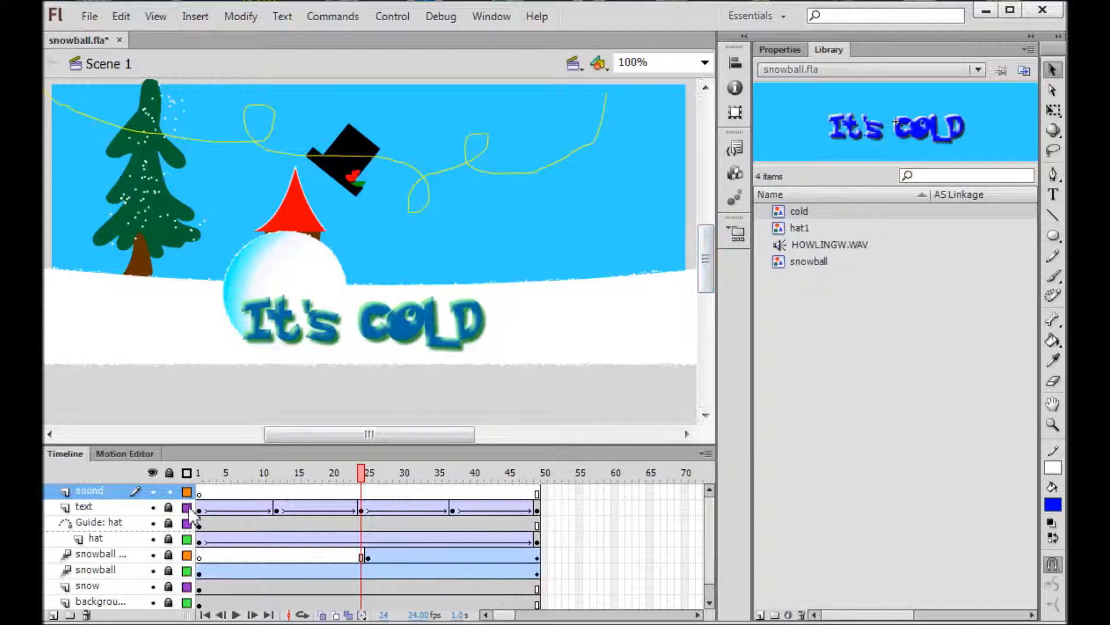
Place the HOWLINGW.WAV sound on the sound layer starting at frame 1 and test the movie
left_click(199, 493)
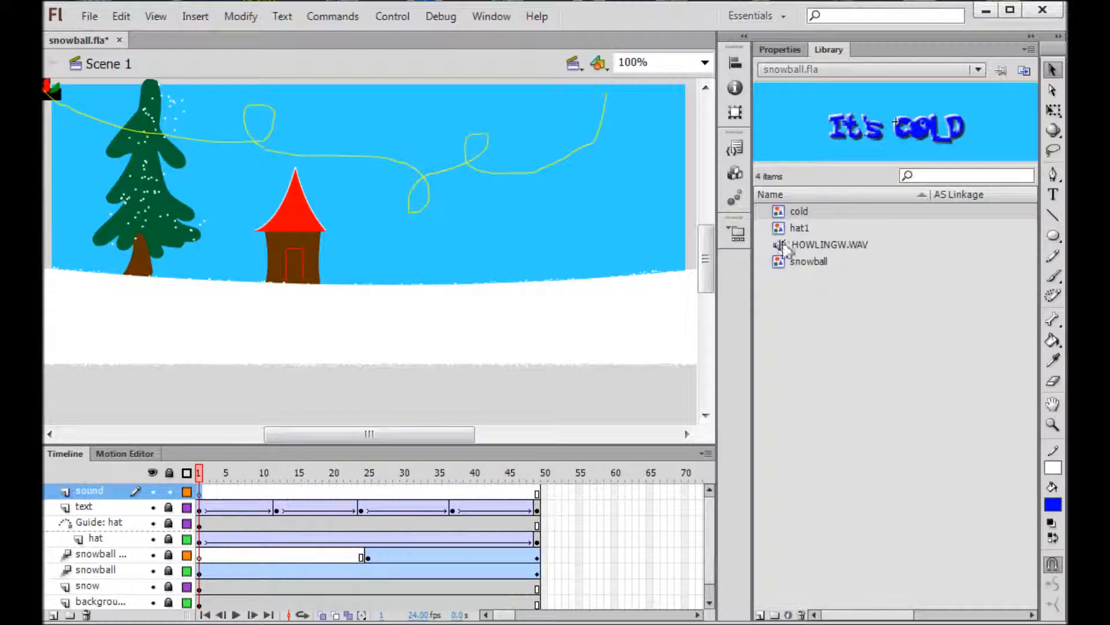
left_click_drag(781, 246, 412, 249)
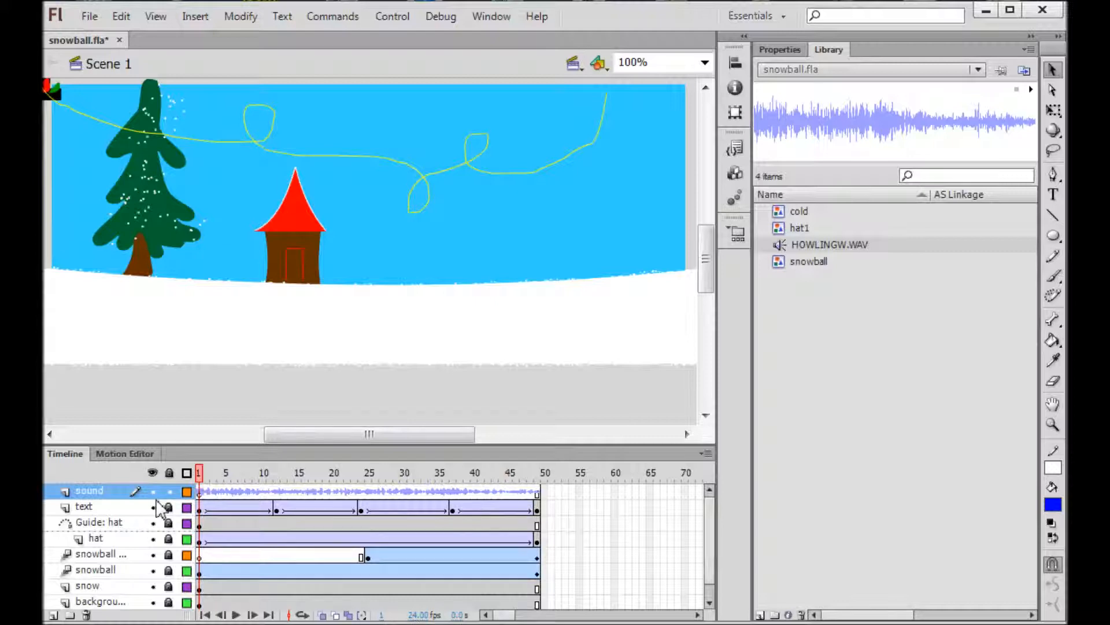
key("ctrl+Return")
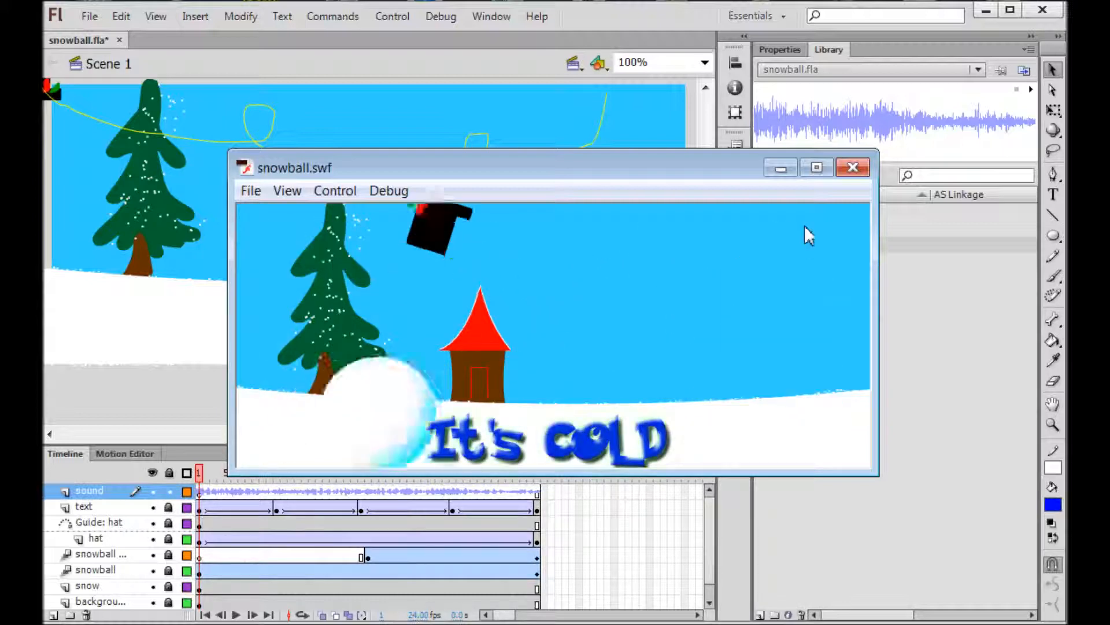
left_click(853, 168)
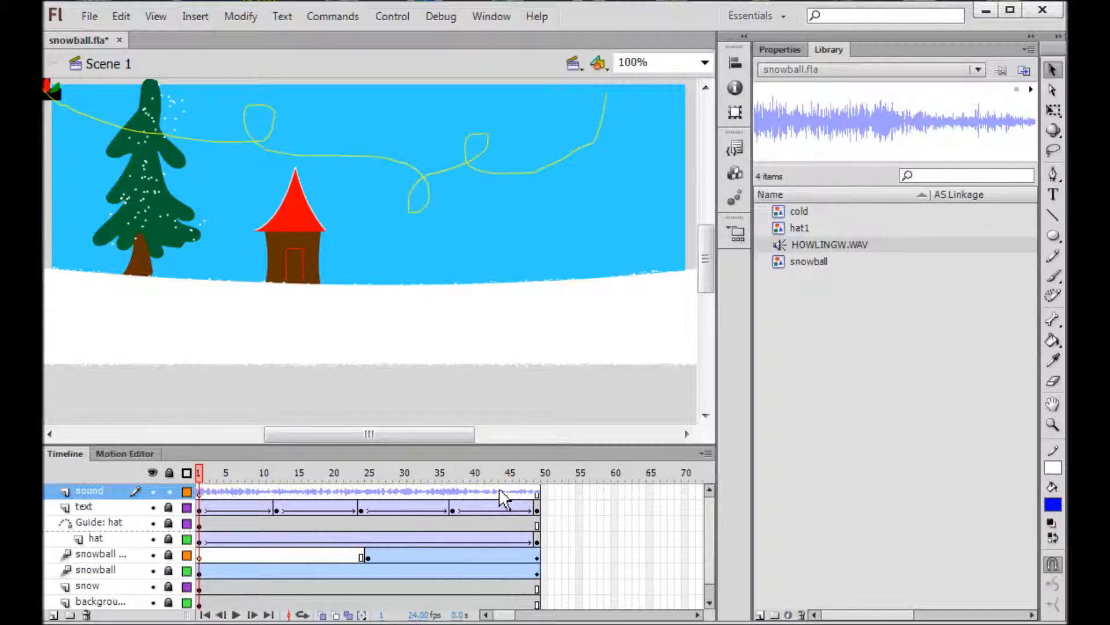
Apply the Fade in effect to the HOWLINGW.WAV sound on the sound layer and play the timeline
left_click(421, 496)
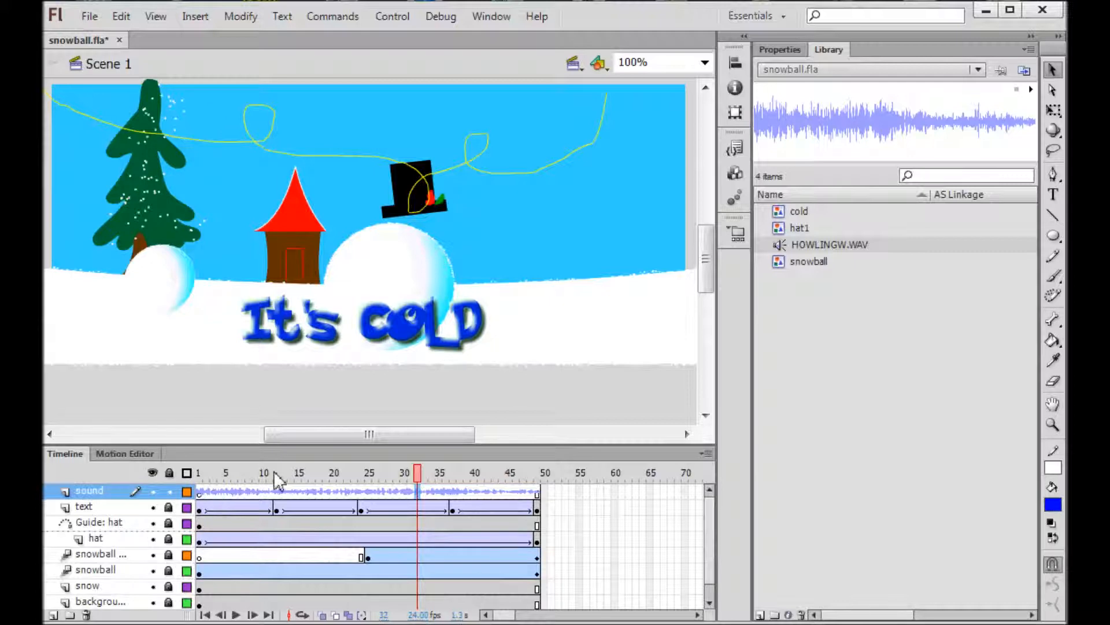
left_click(780, 49)
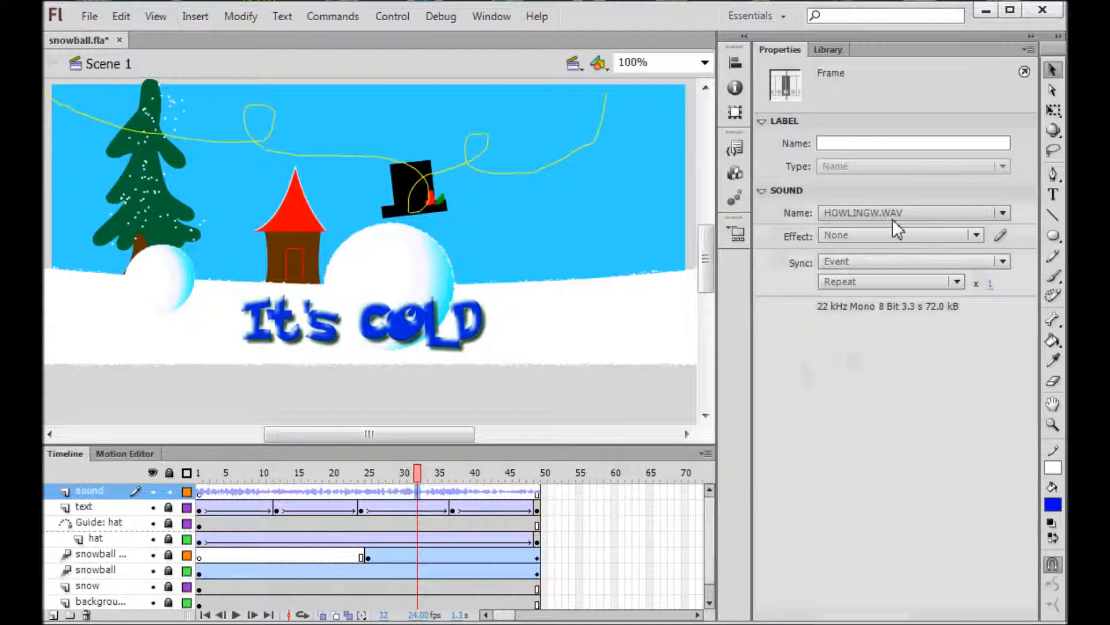
left_click(1004, 213)
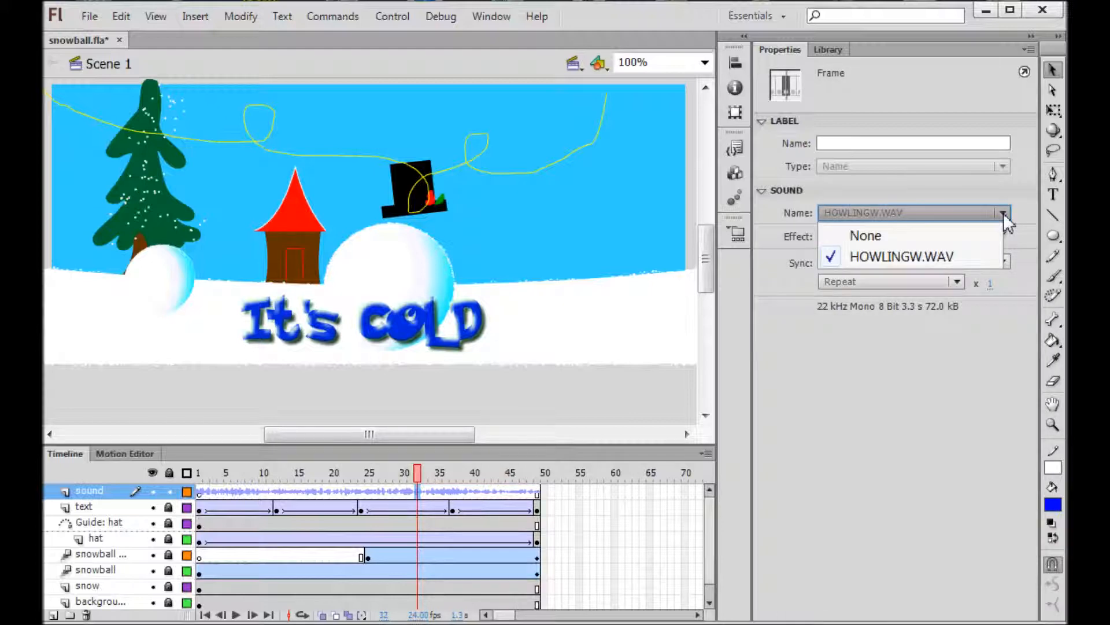
left_click(1004, 213)
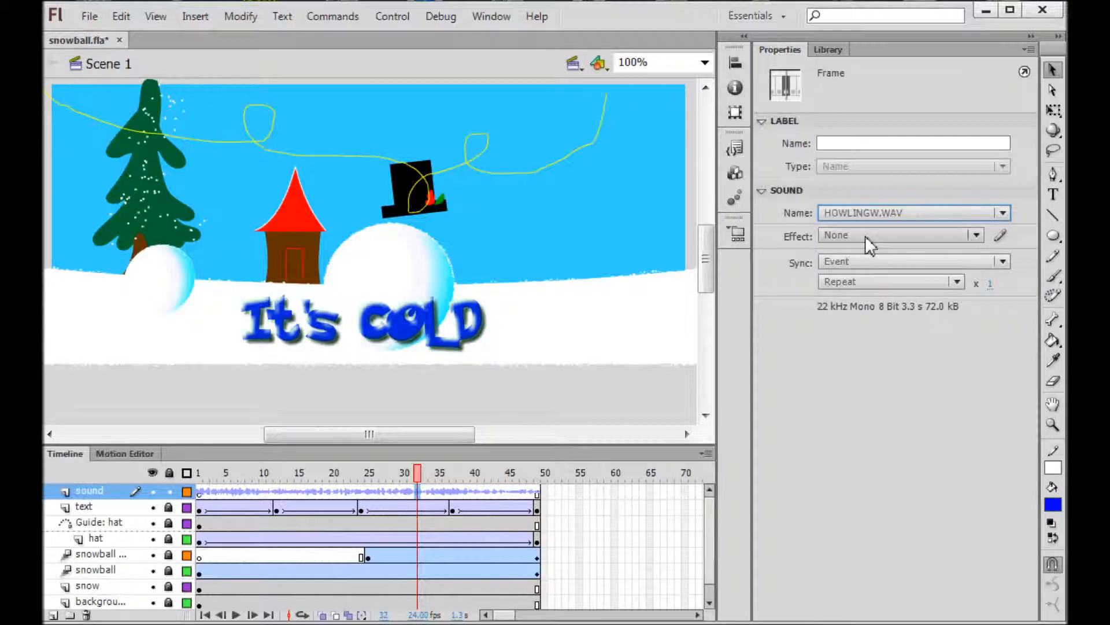
left_click(975, 235)
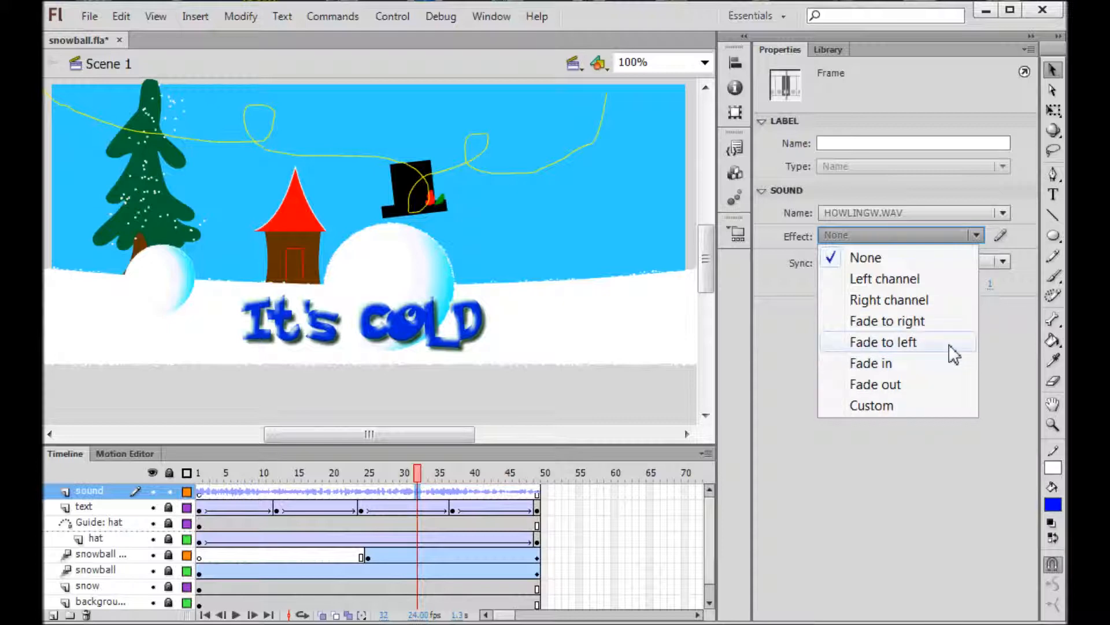
left_click(924, 370)
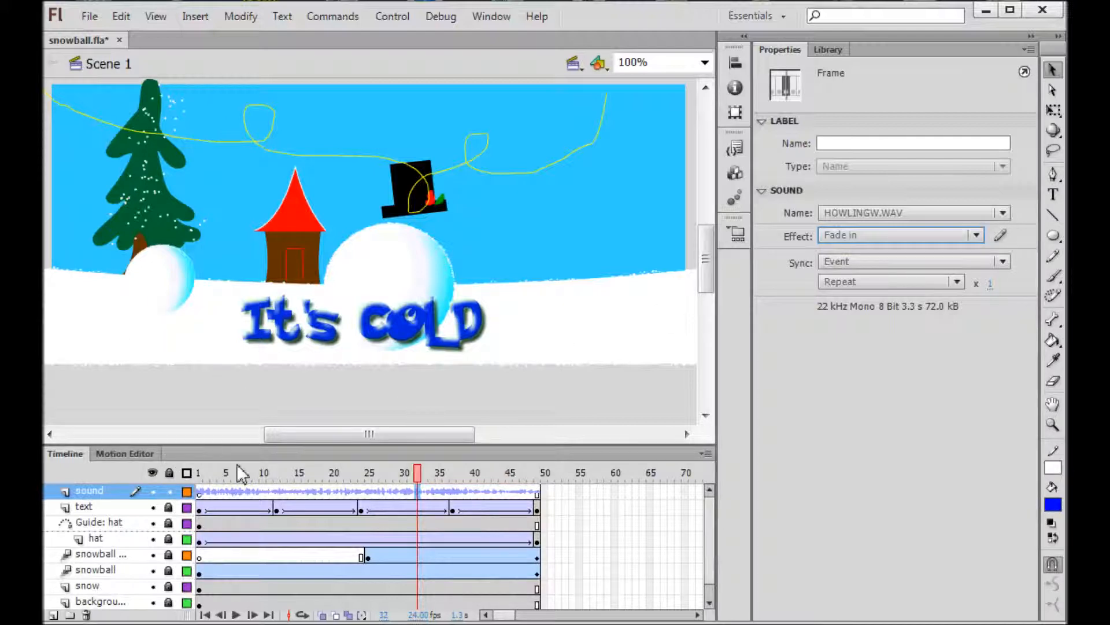
key("Return")
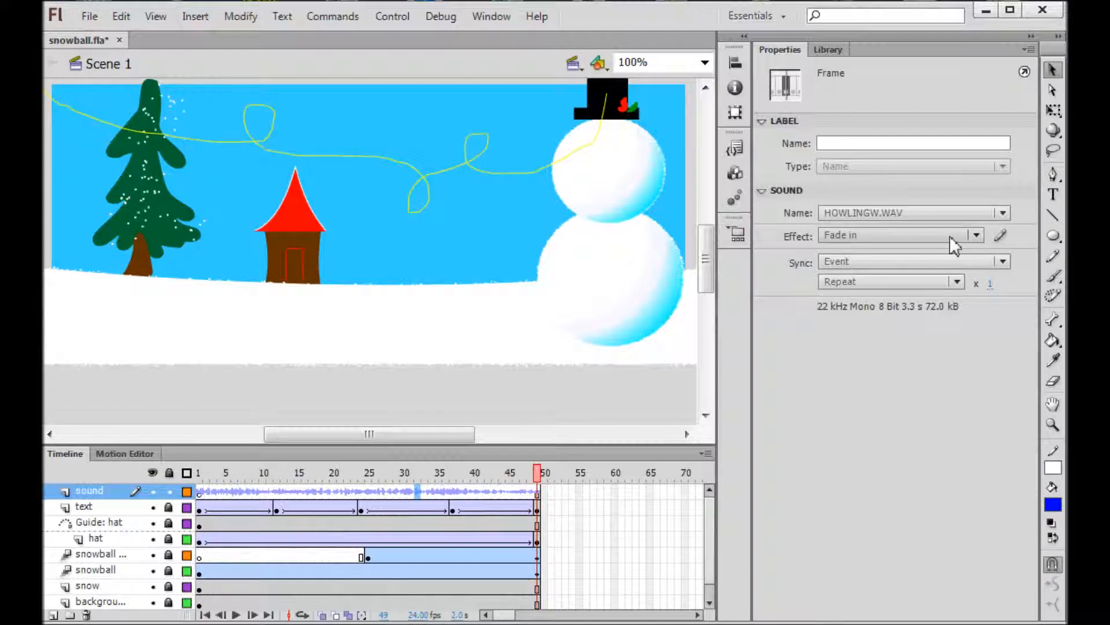
Open the sound's envelope for editing and shorten the fade-in so it reaches full volume at about 0.5 s
left_click(1000, 235)
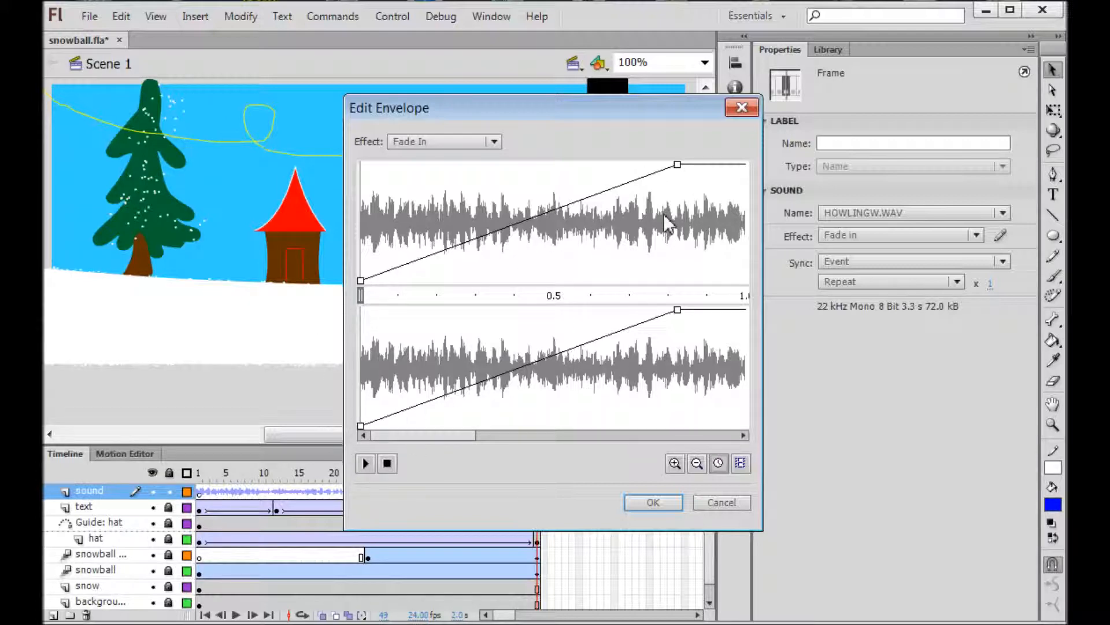
left_click(678, 167)
left_click_drag(680, 167, 556, 166)
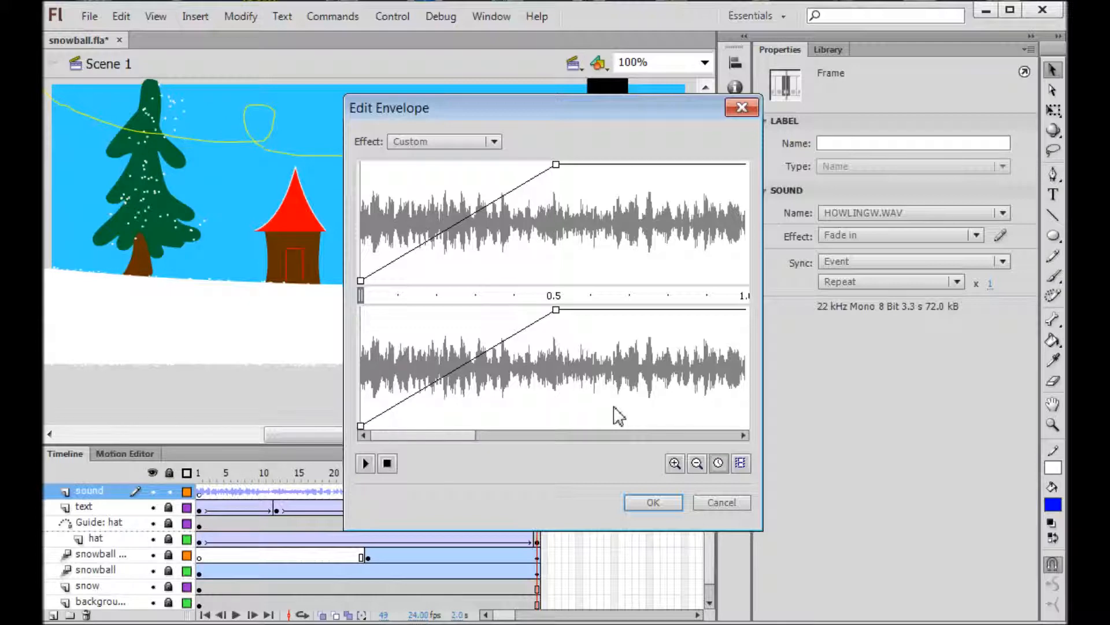
Add envelope points at about 1.9 s and near the sound's end, and lower the last one to silence at about 2.5 s
left_click_drag(462, 434, 722, 461)
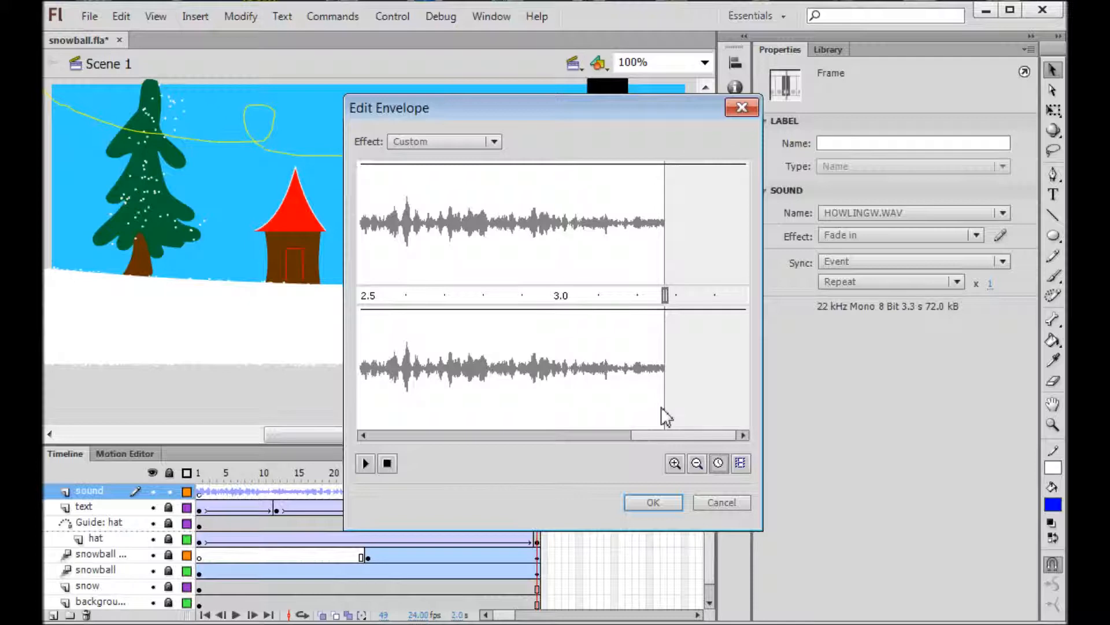
left_click(661, 165)
left_click_drag(641, 439, 526, 442)
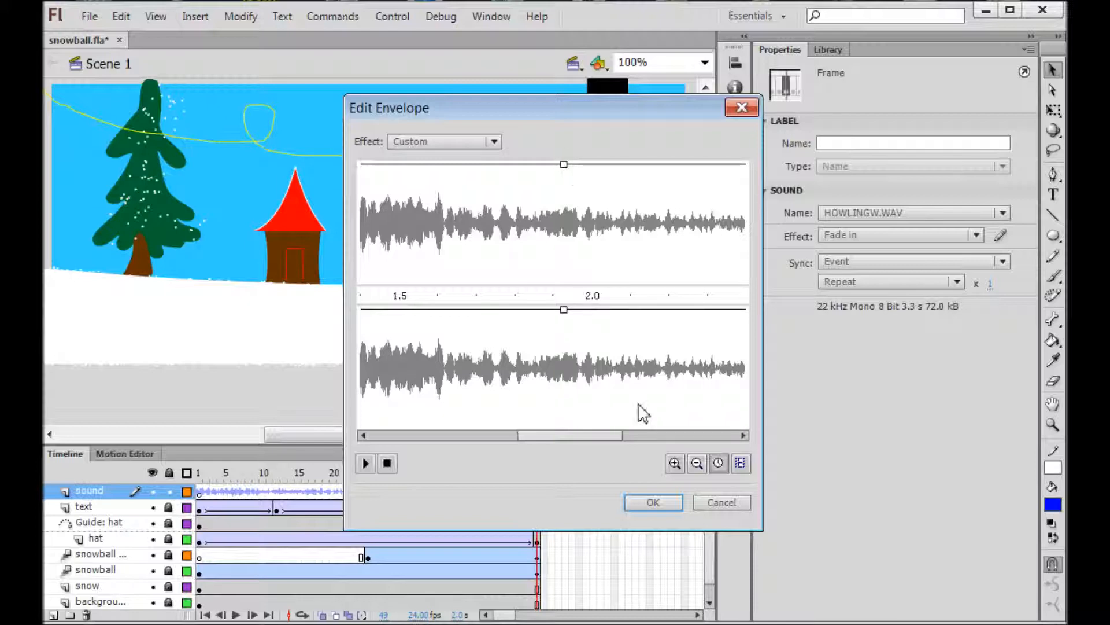
left_click_drag(585, 436, 697, 460)
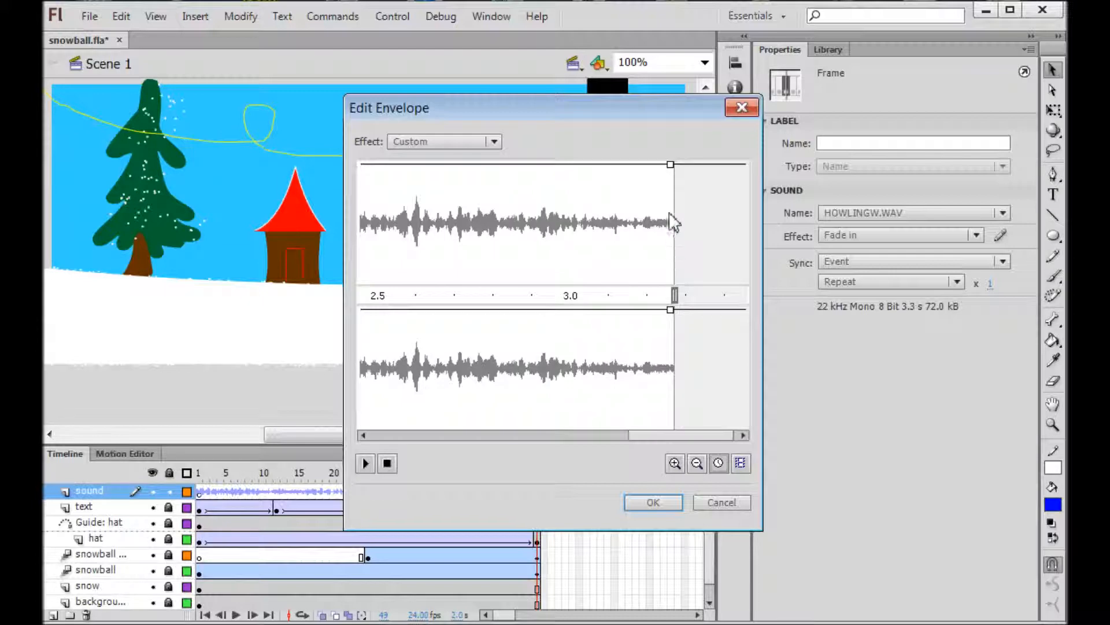
left_click_drag(671, 165, 381, 425)
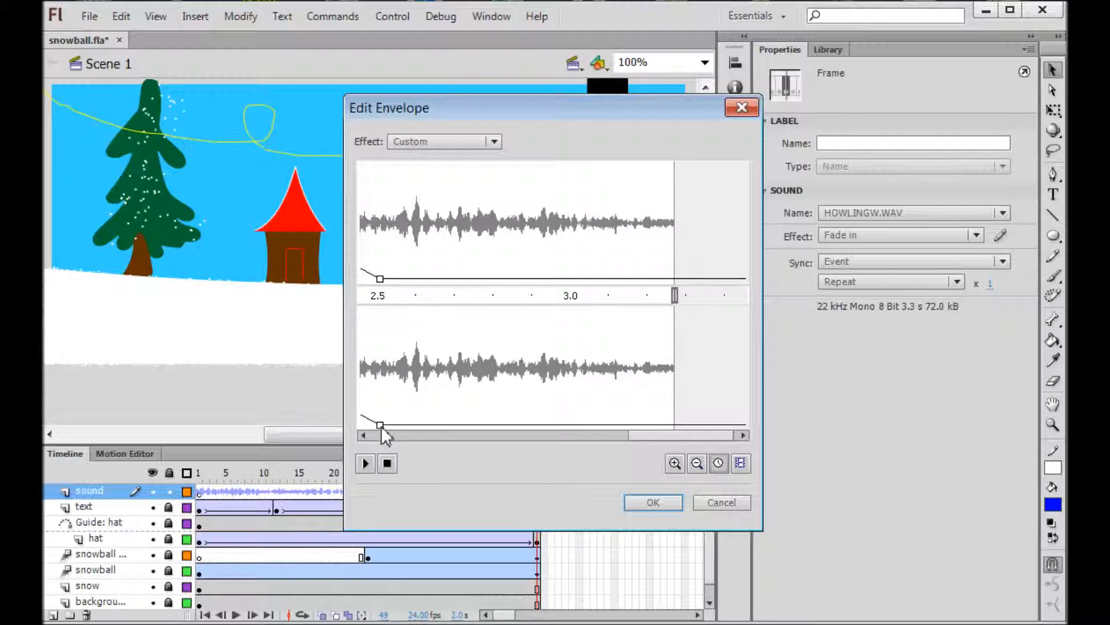
Adjust the envelope's fade-out in both channels to start just before 2.0 s and reach silence at about 2.4 s
left_click(522, 437)
left_click_drag(559, 435, 582, 436)
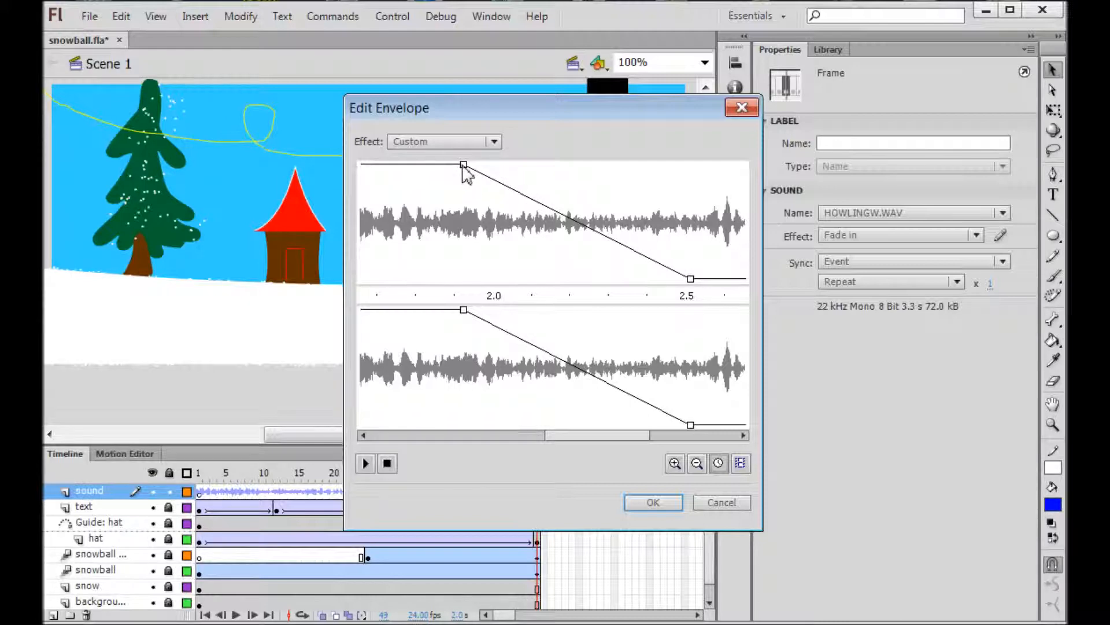
left_click_drag(464, 164, 481, 174)
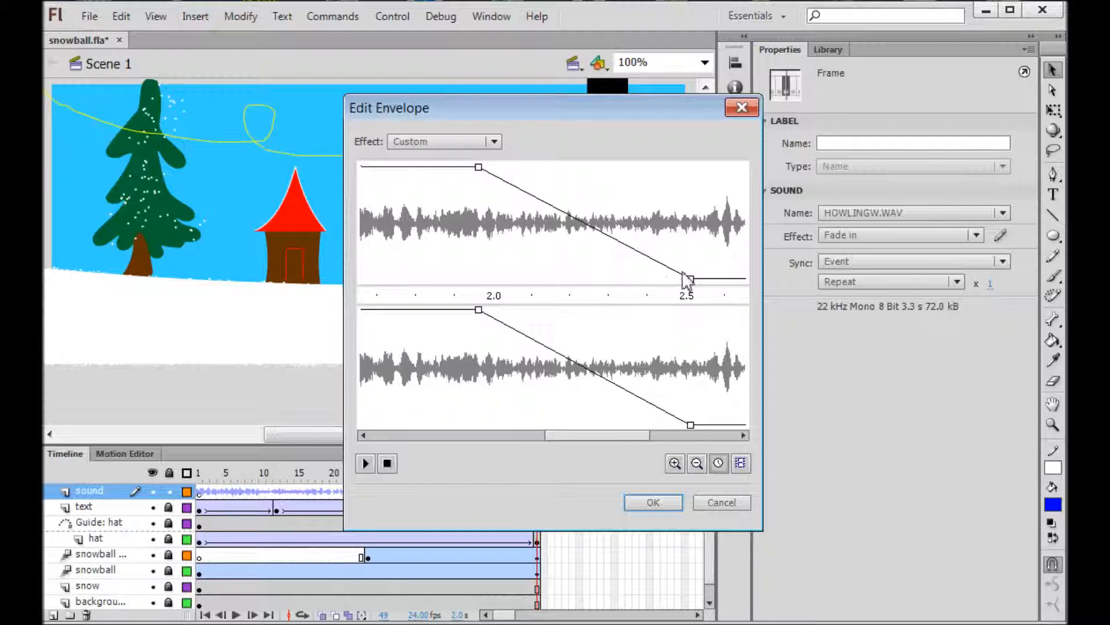
left_click_drag(691, 280, 650, 285)
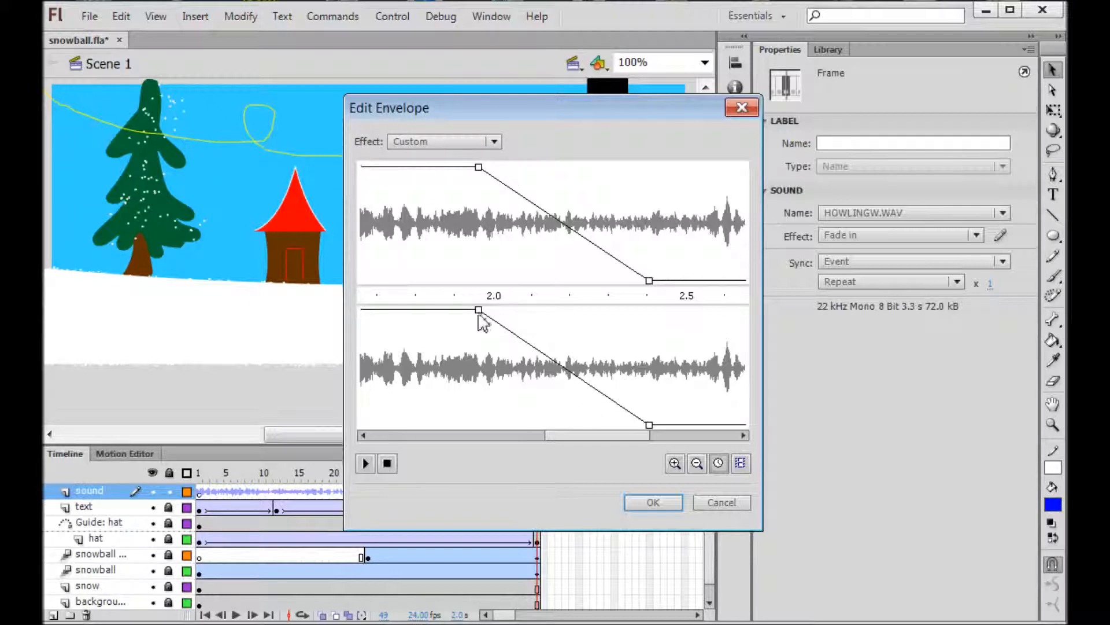
Move the end of the fade-in to just before 0.5 s, apply the custom envelope, and test the movie
left_click_drag(578, 436, 393, 436)
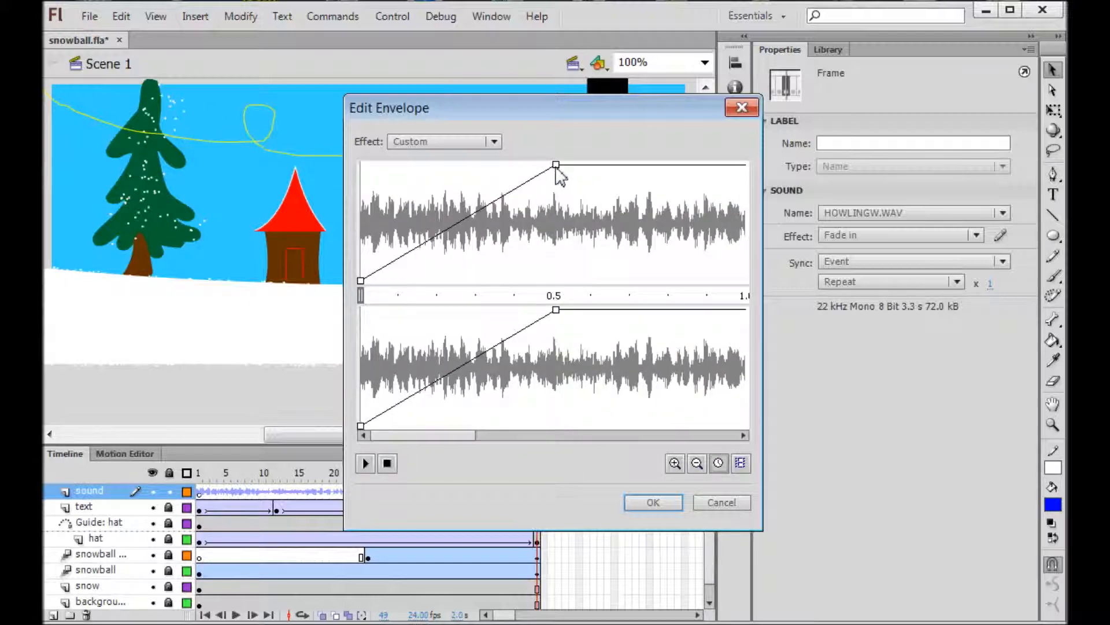
mouse_move(556, 166)
left_mouse_down()
mouse_move(523, 164)
mouse_move(539, 165)
left_mouse_up()
left_click(653, 502)
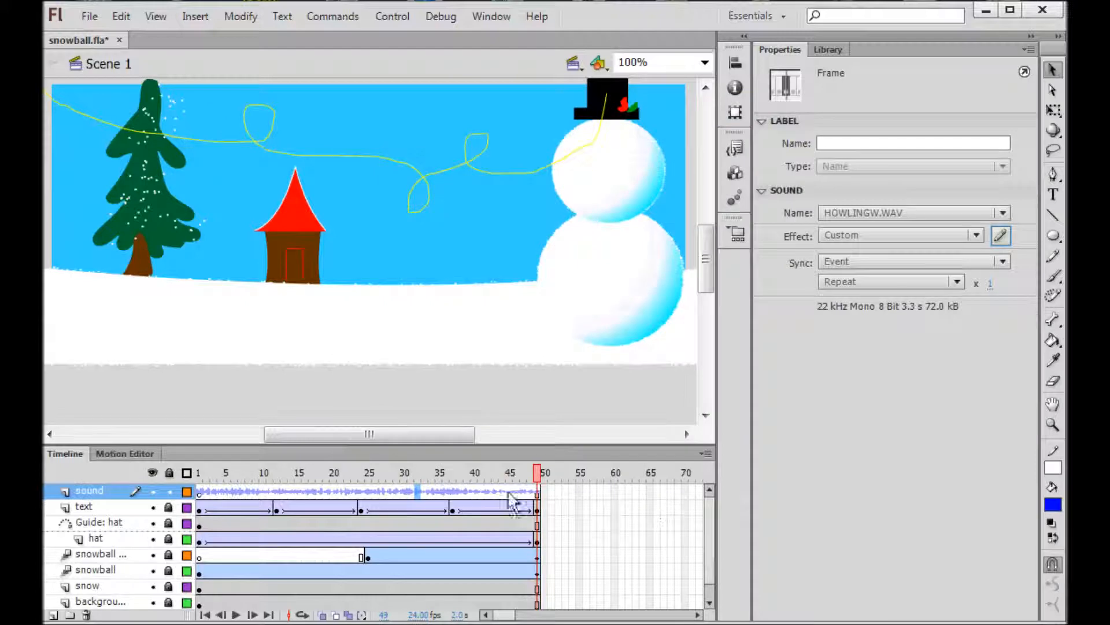
key("ctrl+Return")
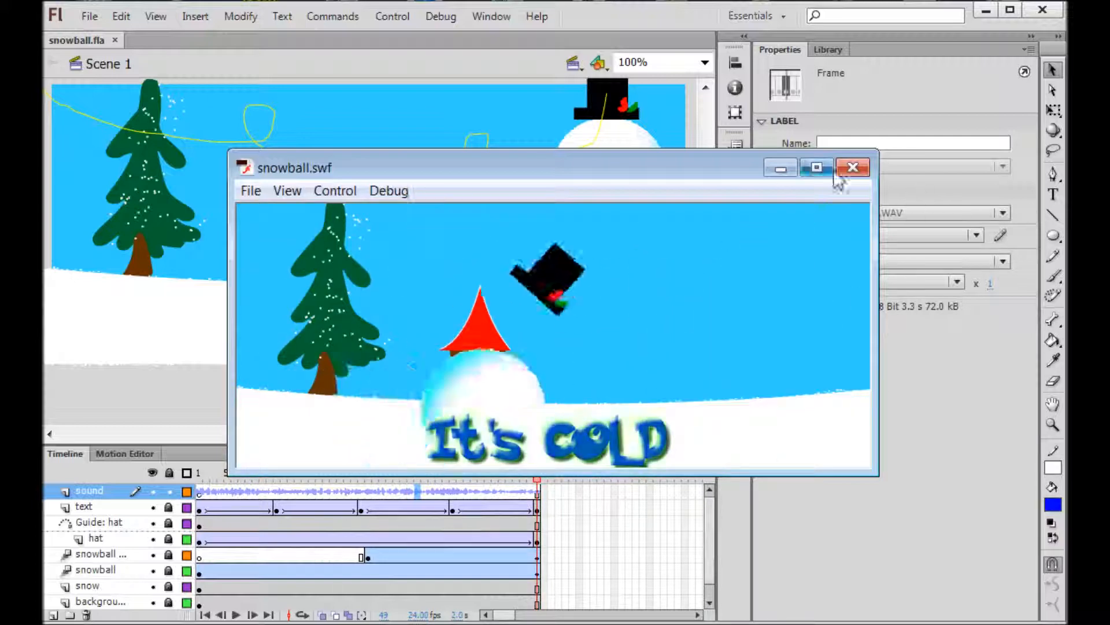
left_click(853, 167)
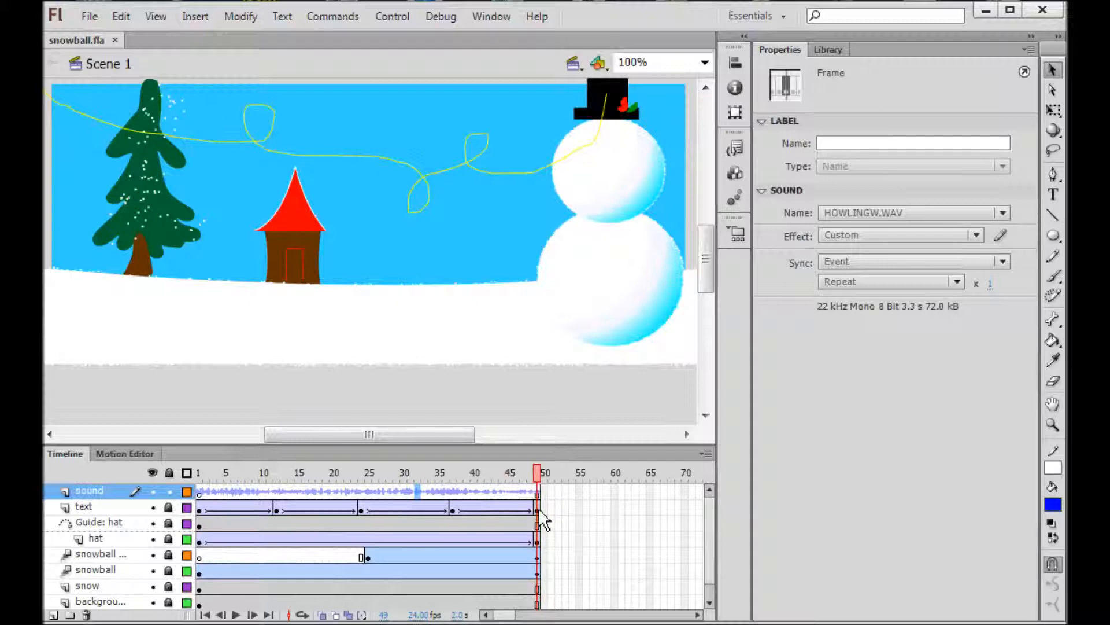
Add a layer named actions above the sound layer and insert a blank keyframe on it at frame 49
left_click(54, 615)
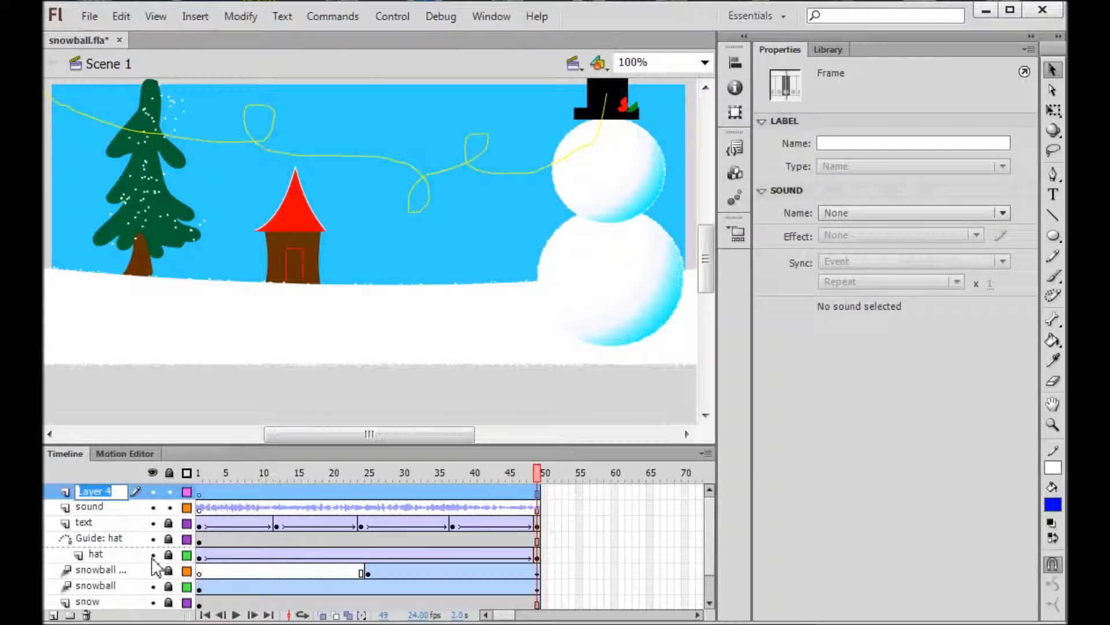
type("actions")
key("Return")
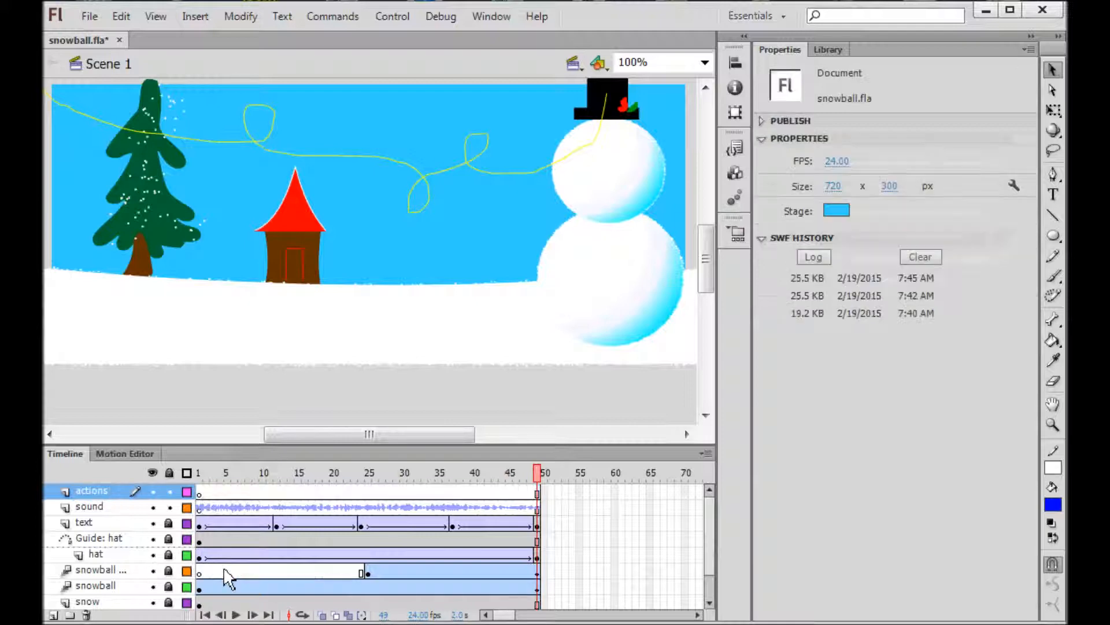
left_click(536, 492)
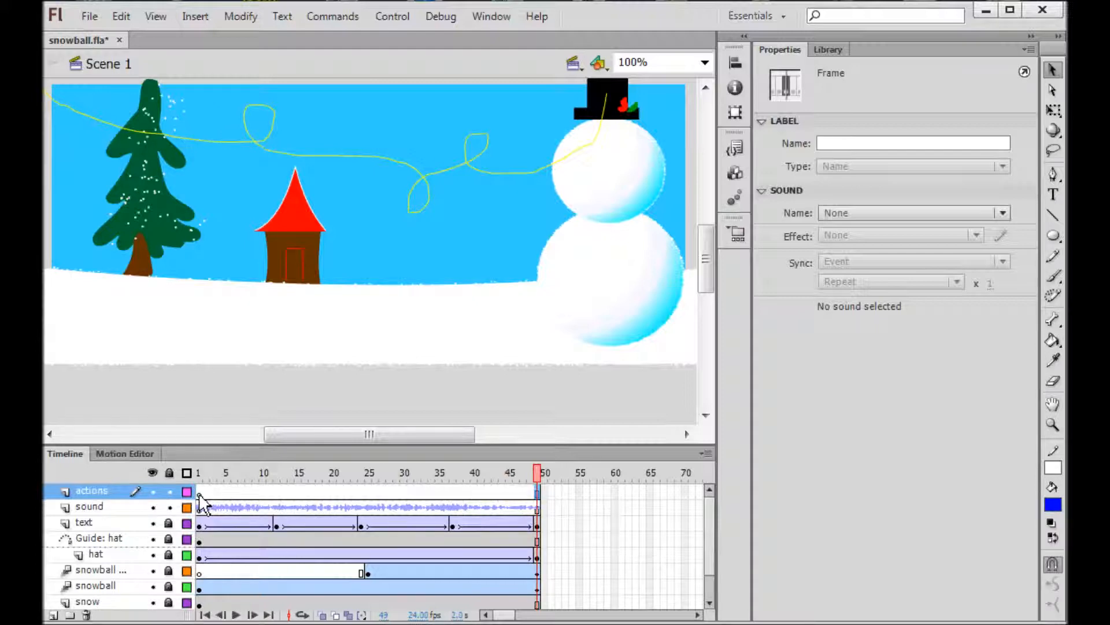
key("F7")
Add a stop(); action from ActionScript 1.0 & 2.0 Timeline Control to frame 49 of the actions layer and test the movie
key("F9")
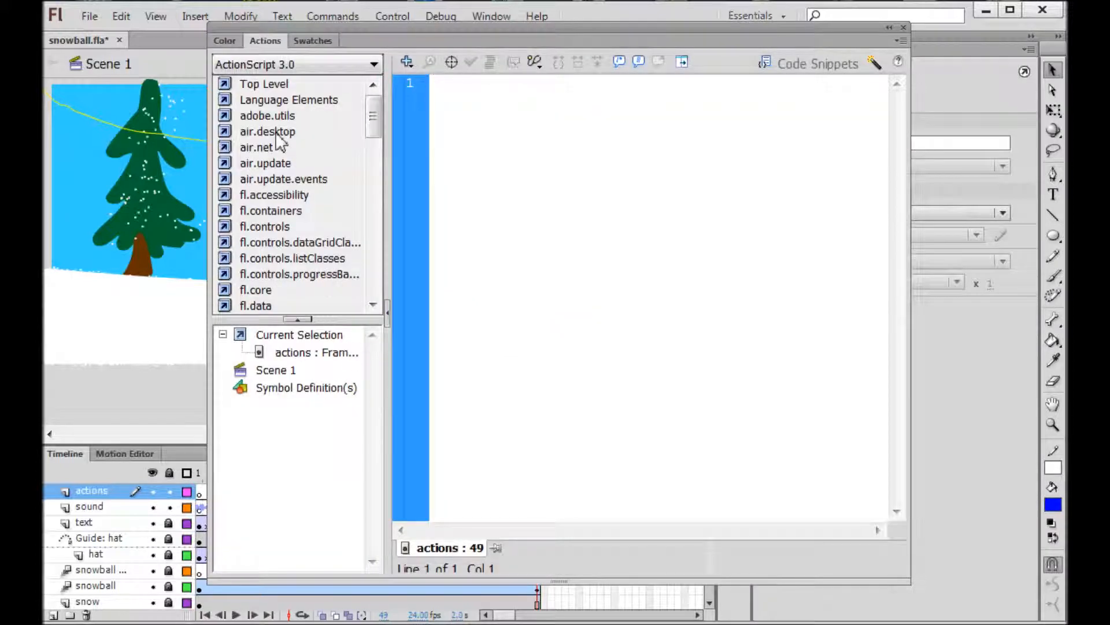
left_click(304, 67)
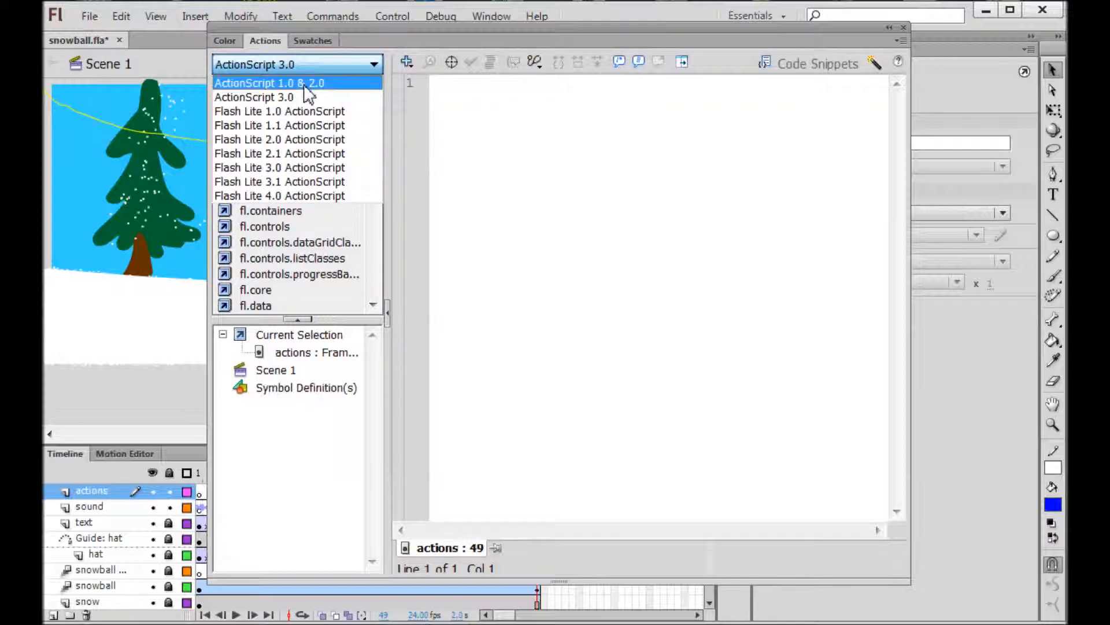
left_click(306, 84)
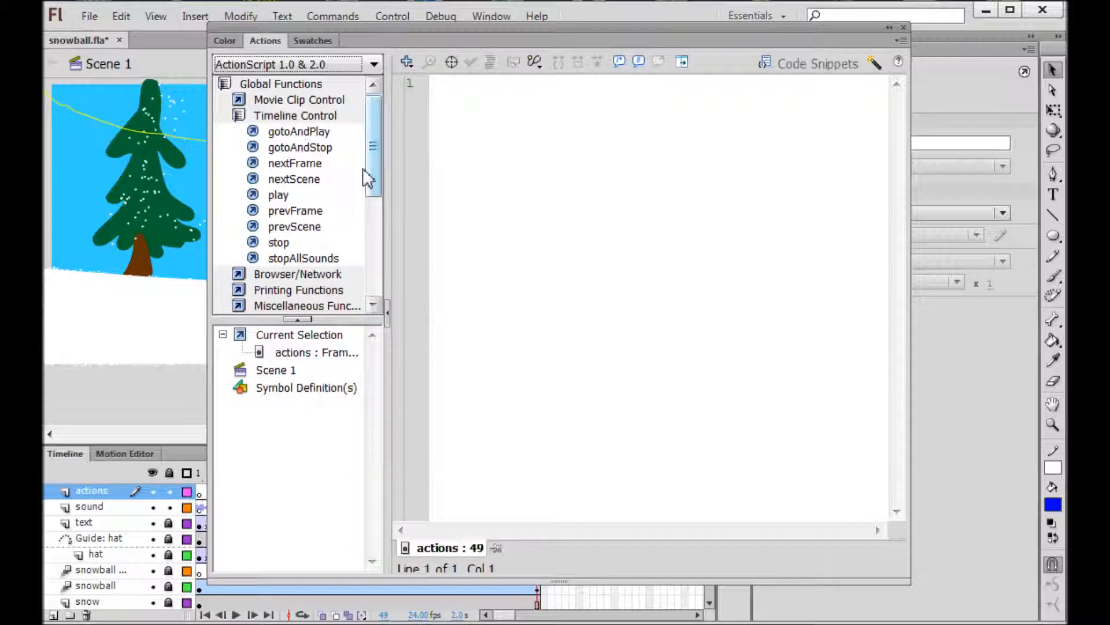
double_click(279, 243)
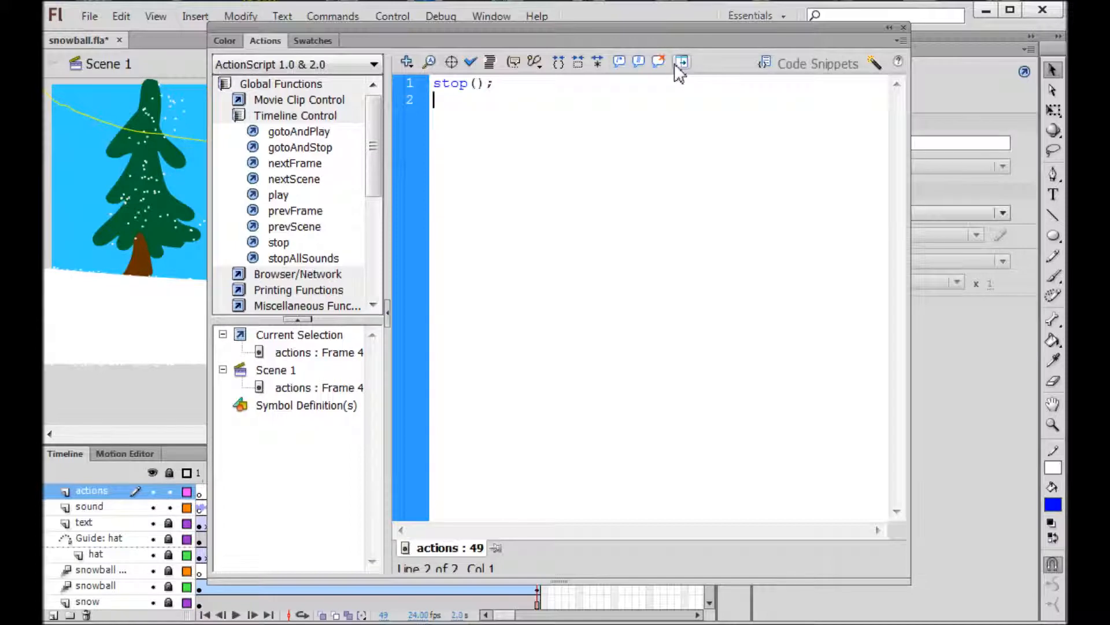
left_click(903, 27)
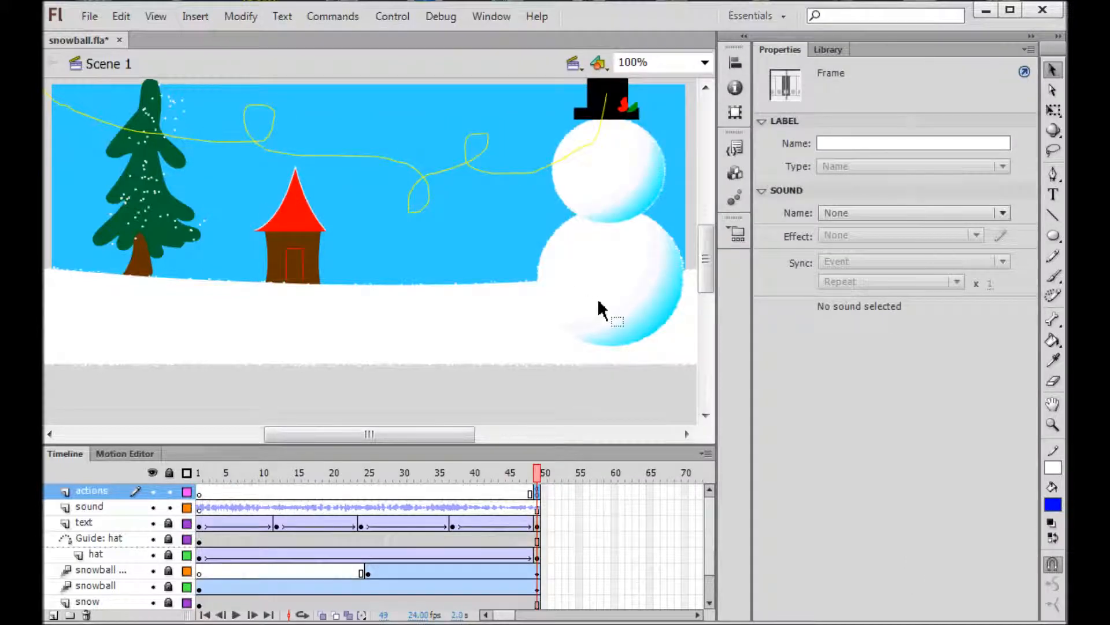
key("ctrl+Return")
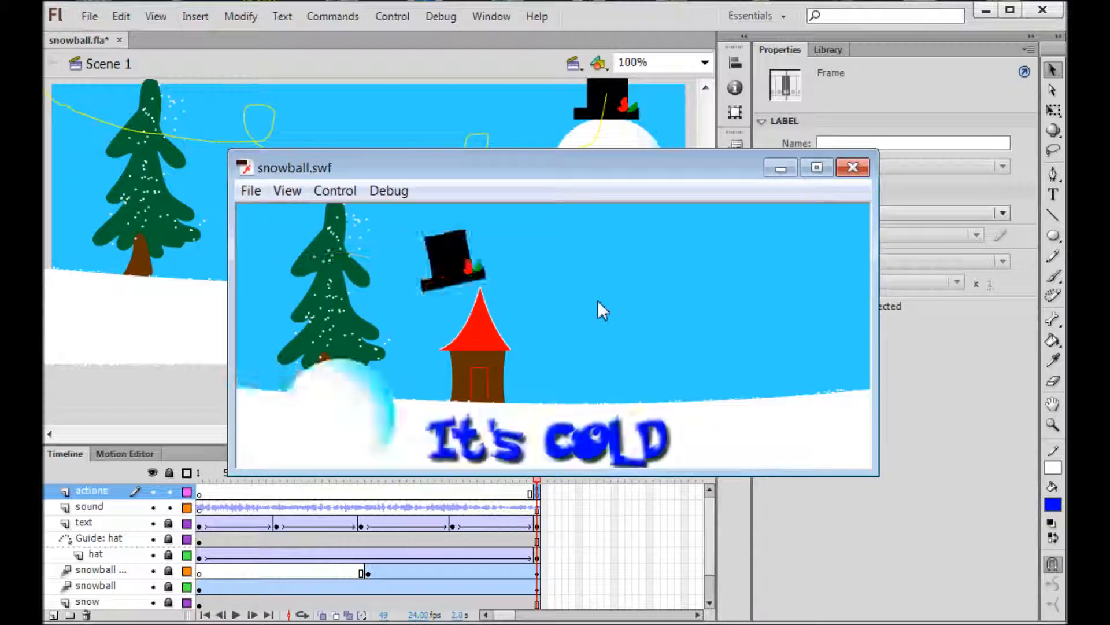